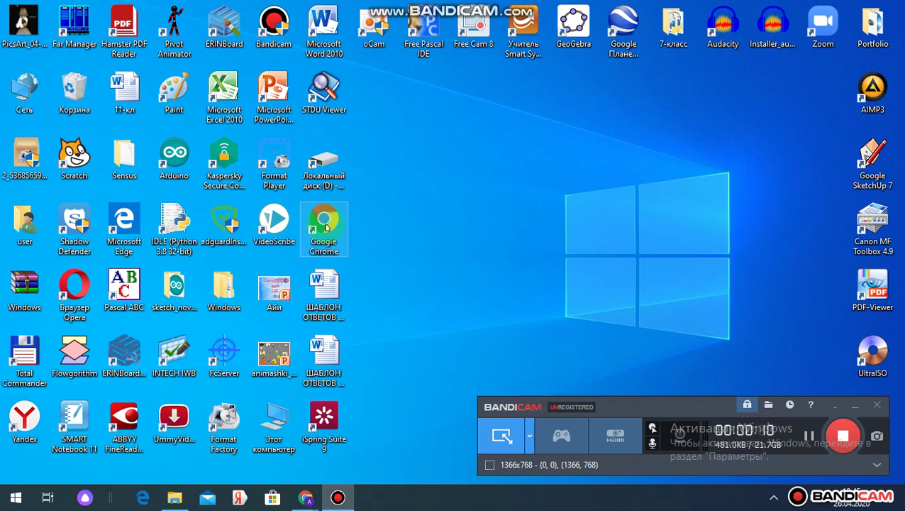
Open Google Chrome in a maximized window and search the web for "ispring suite"
{"action": "double_click", "coordinate": [324, 225]}
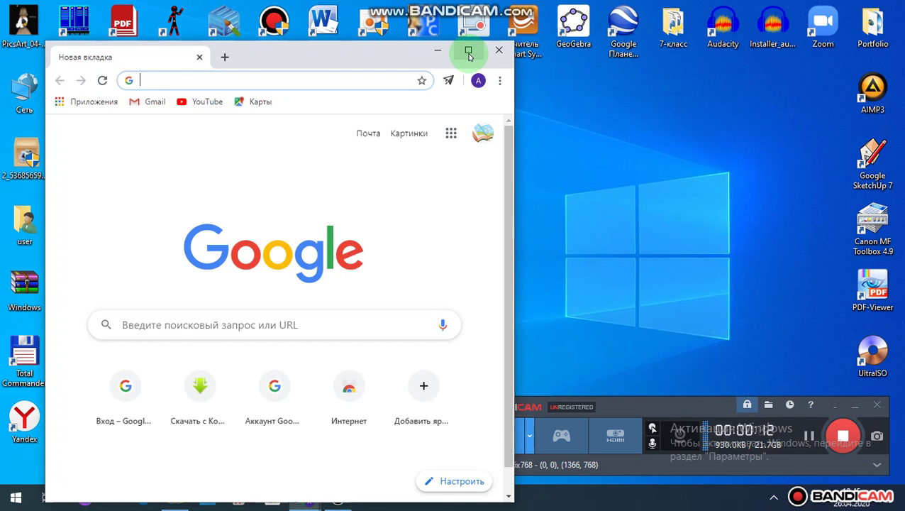
{"action": "left_click", "coordinate": [468, 51]}
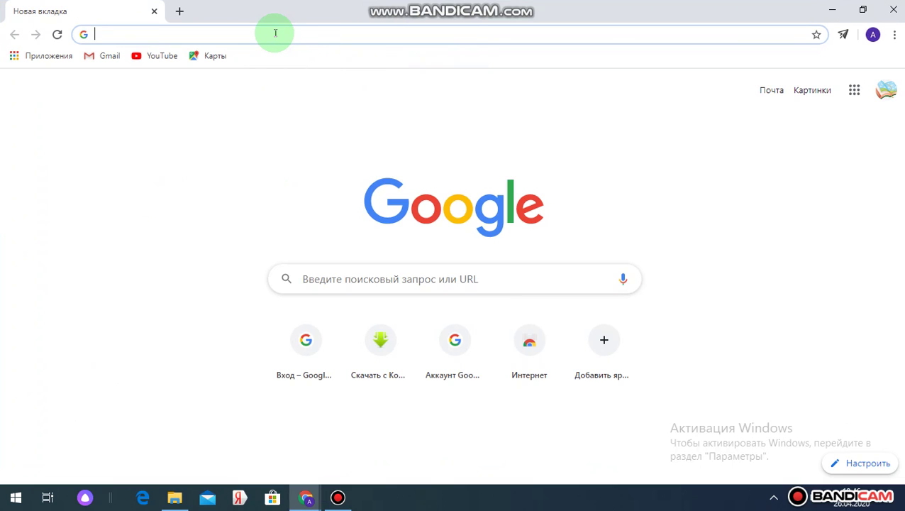
{"action": "type", "text": "is"}
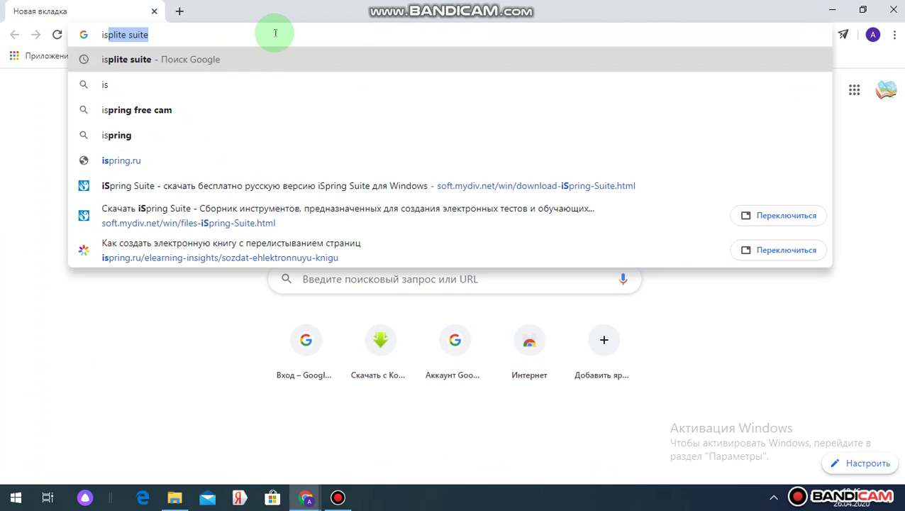
{"action": "type", "text": "p"}
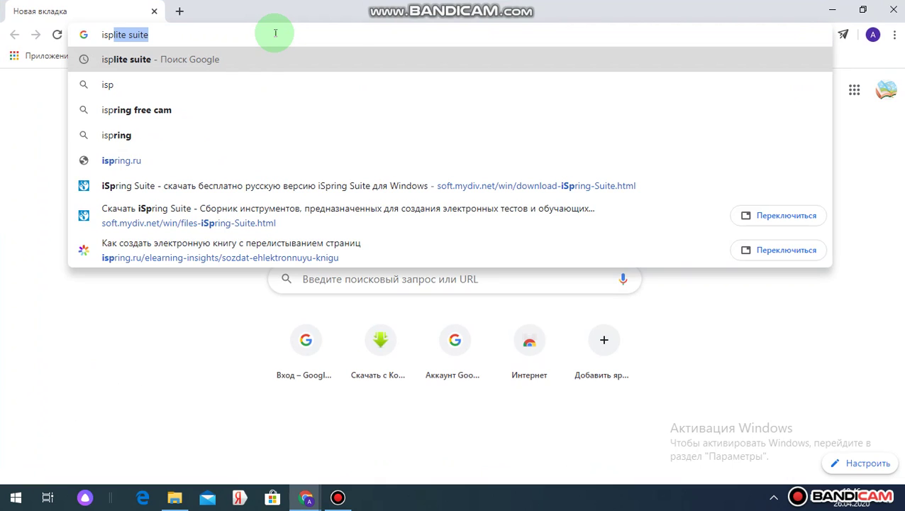
{"action": "type", "text": "lin"}
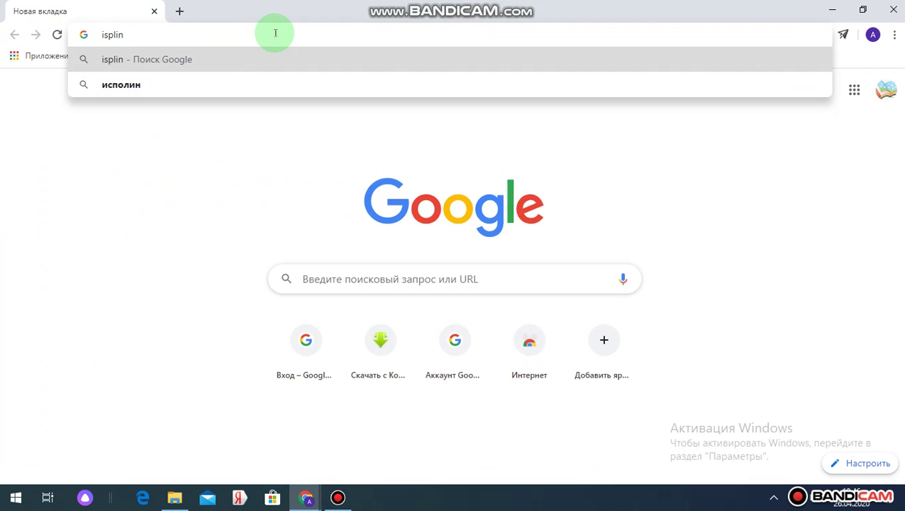
{"action": "type", "text": "g"}
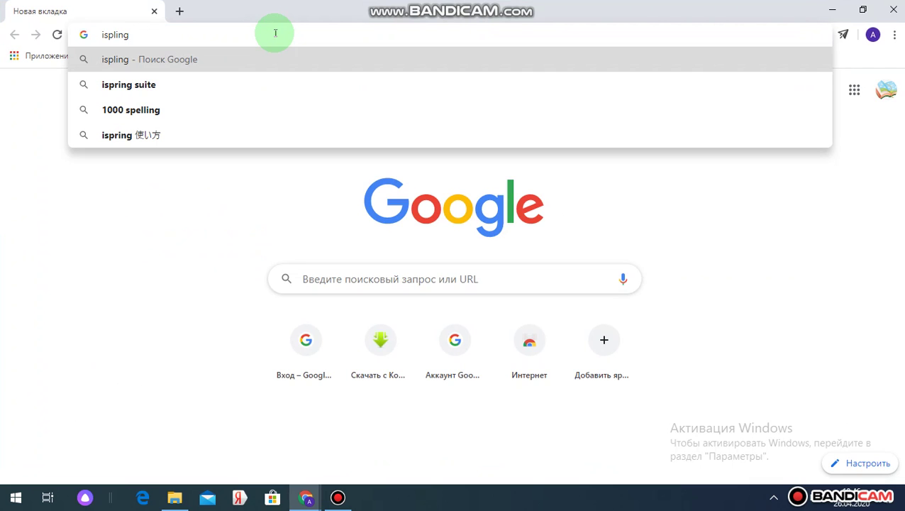
{"action": "left_click", "coordinate": [228, 86]}
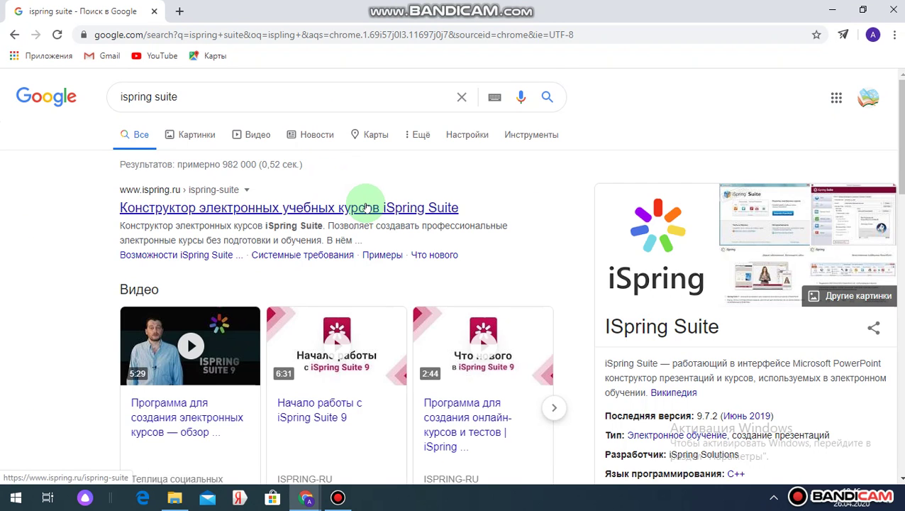
Refine the search to "ispring suite скачать бесплатно" and open the iSpring Suite result from soft.mydiv.net
{"action": "left_click", "coordinate": [120, 98]}
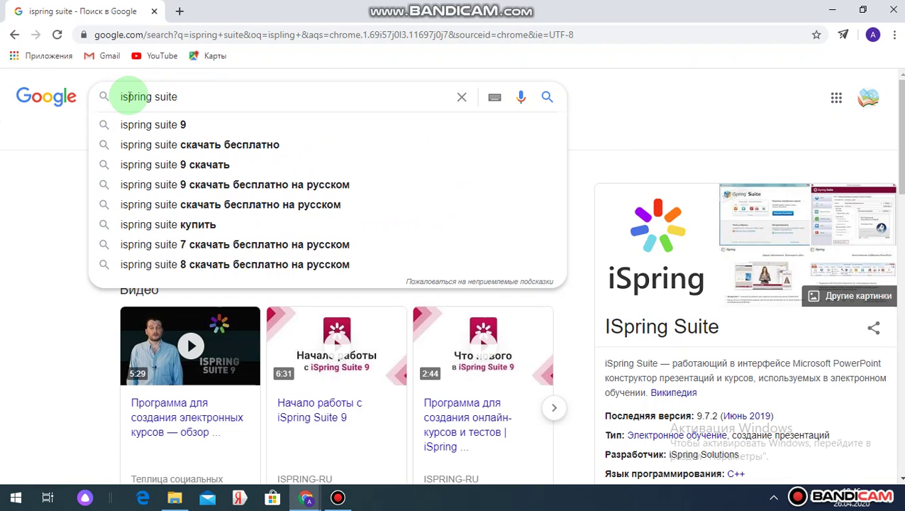
{"action": "left_click", "coordinate": [177, 144]}
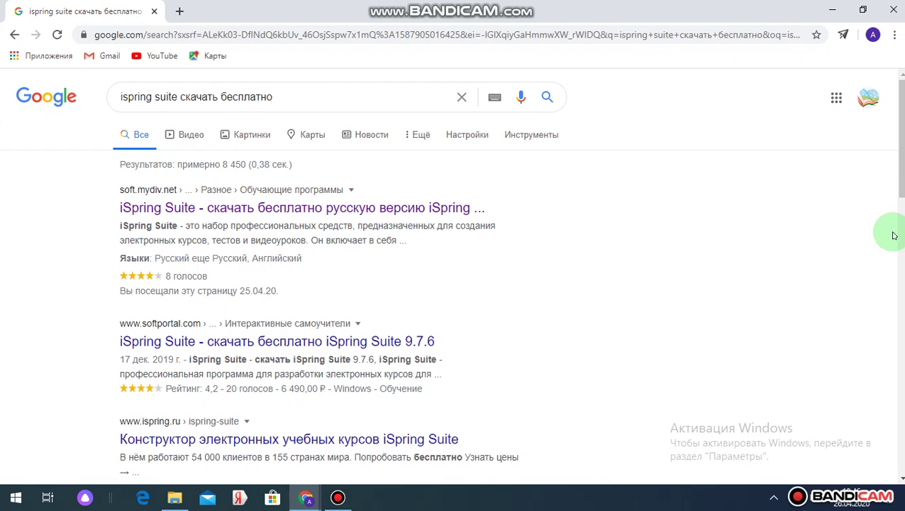
{"action": "scroll", "coordinate": [510, 293], "scroll_direction": "down", "scroll_amount": 3}
{"action": "scroll", "coordinate": [510, 293], "scroll_direction": "up", "scroll_amount": 3}
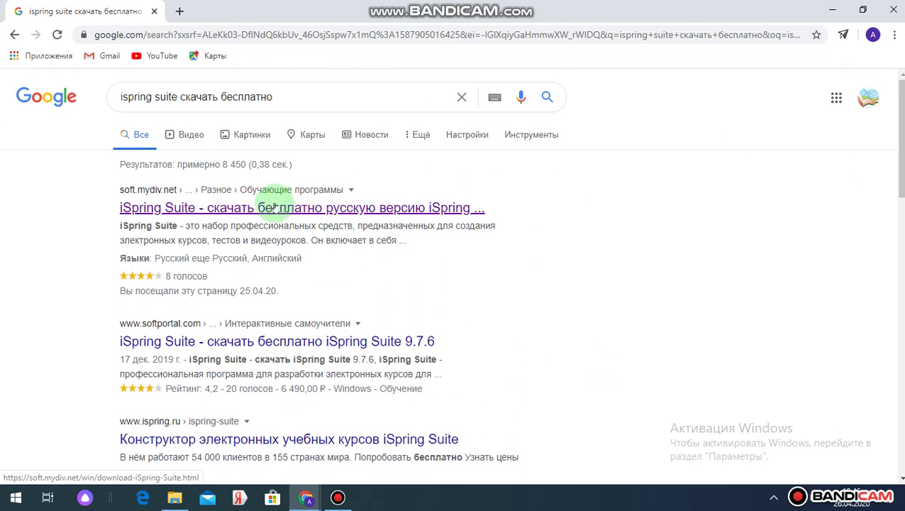
{"action": "left_click", "coordinate": [242, 207]}
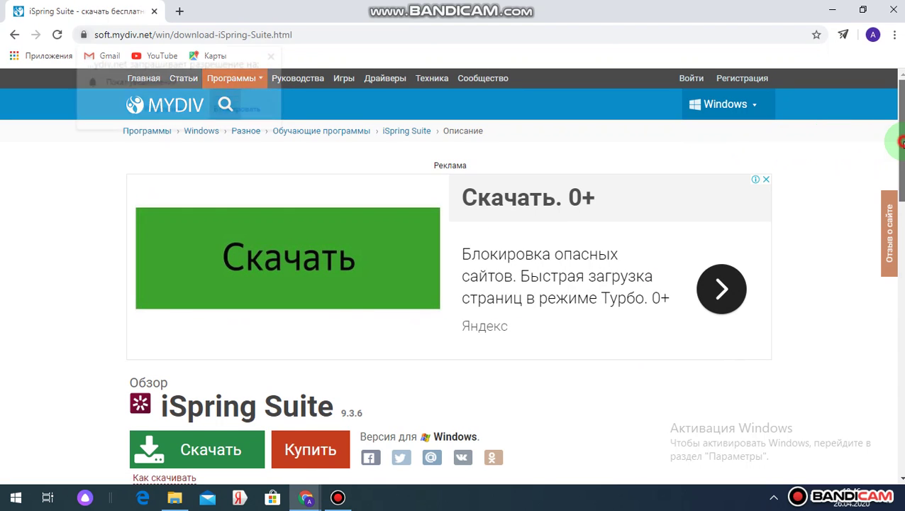
Go to the iSpring Suite file download page on the MYDIV site, dismissing the site's notification requests
{"action": "scroll", "coordinate": [903, 145], "scroll_direction": "down", "scroll_amount": 2}
{"action": "scroll", "coordinate": [903, 145], "scroll_direction": "down", "scroll_amount": 8}
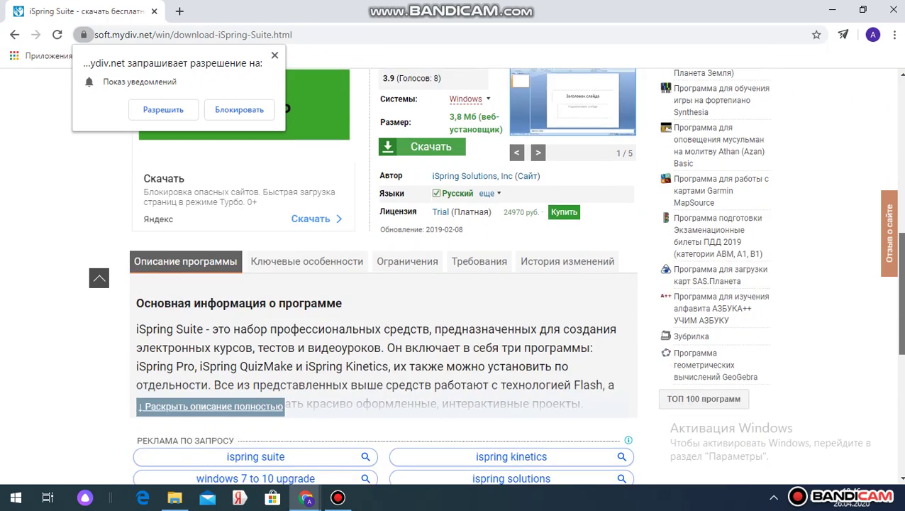
{"action": "scroll", "coordinate": [903, 145], "scroll_direction": "down", "scroll_amount": 3}
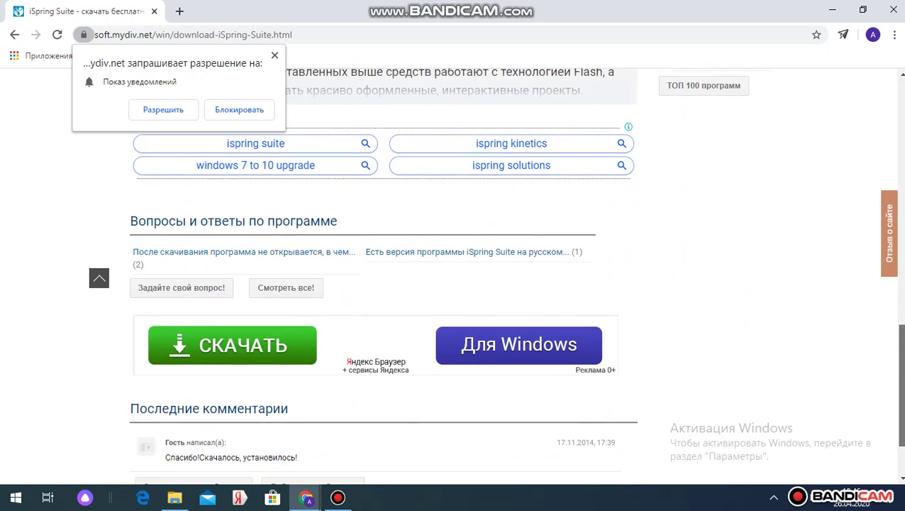
{"action": "left_click_drag", "start_coordinate": [903, 385], "coordinate": [903, 146]}
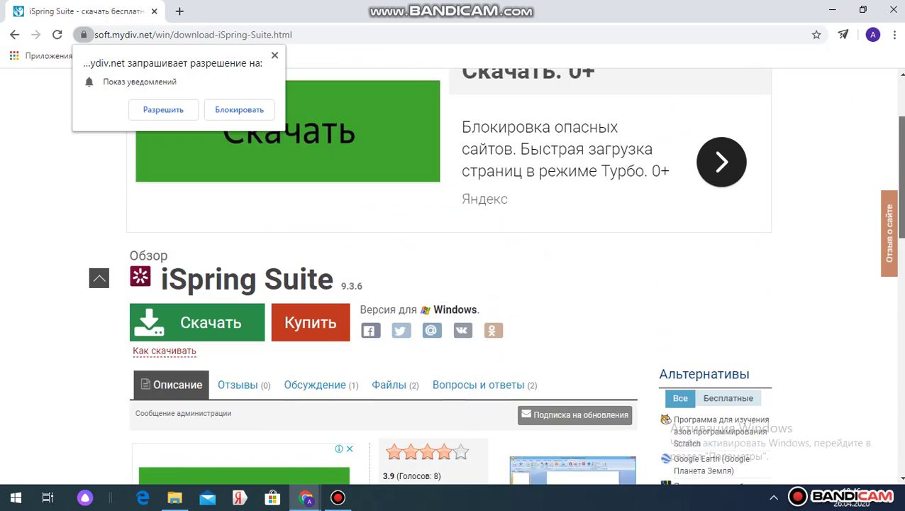
{"action": "left_click", "coordinate": [275, 56]}
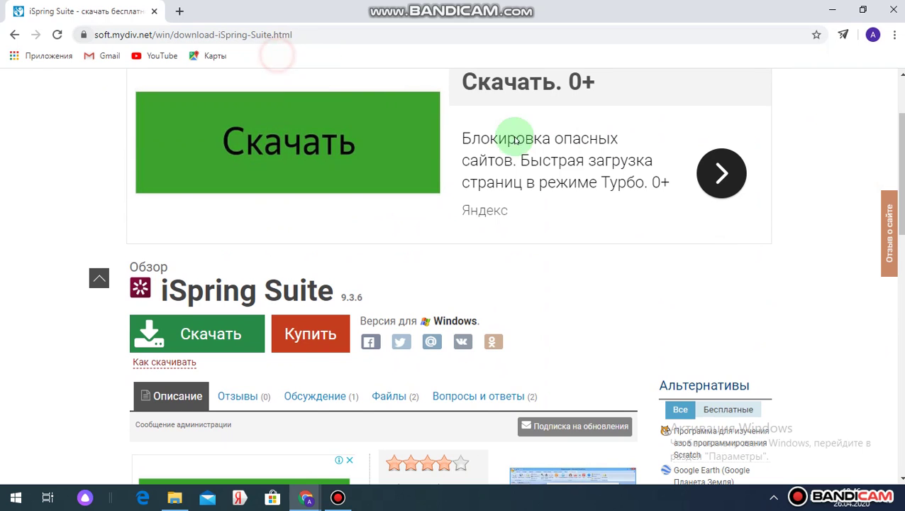
{"action": "left_click", "coordinate": [222, 333]}
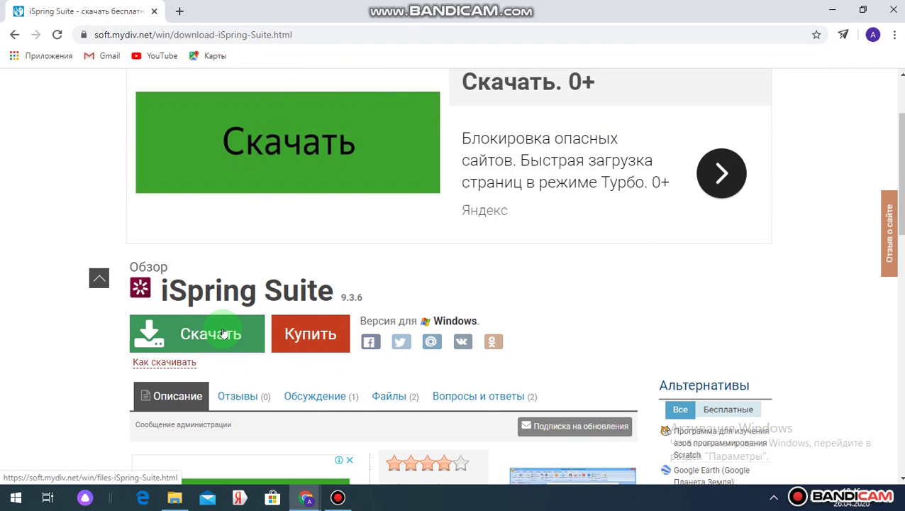
{"action": "left_click", "coordinate": [650, 248]}
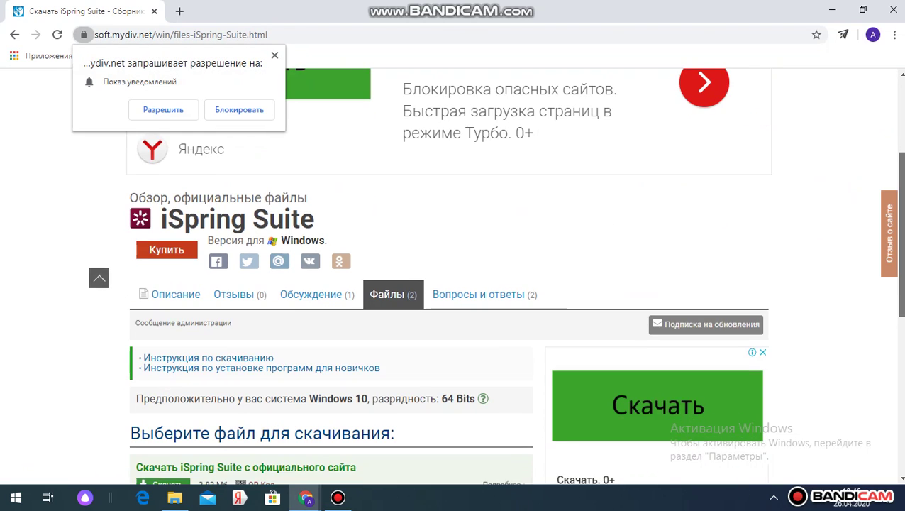
{"action": "scroll", "coordinate": [481, 353], "scroll_direction": "down", "scroll_amount": 1}
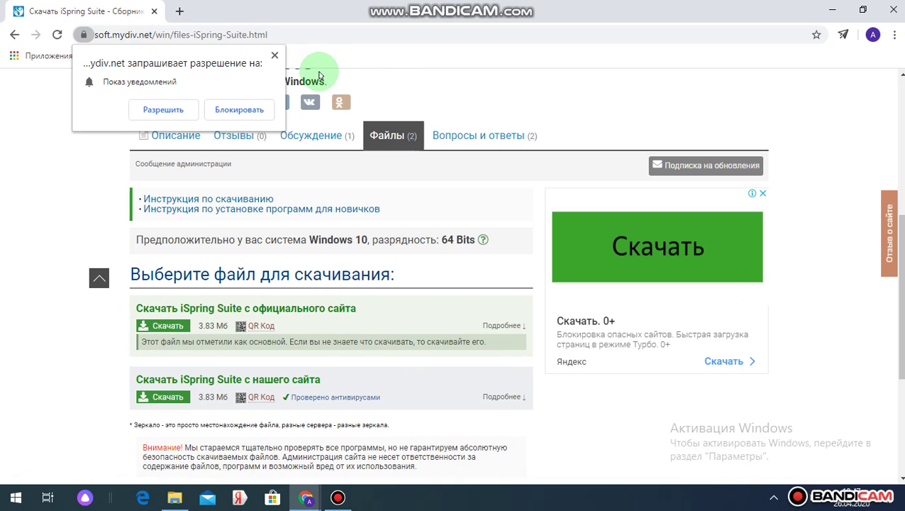
{"action": "left_click", "coordinate": [274, 57]}
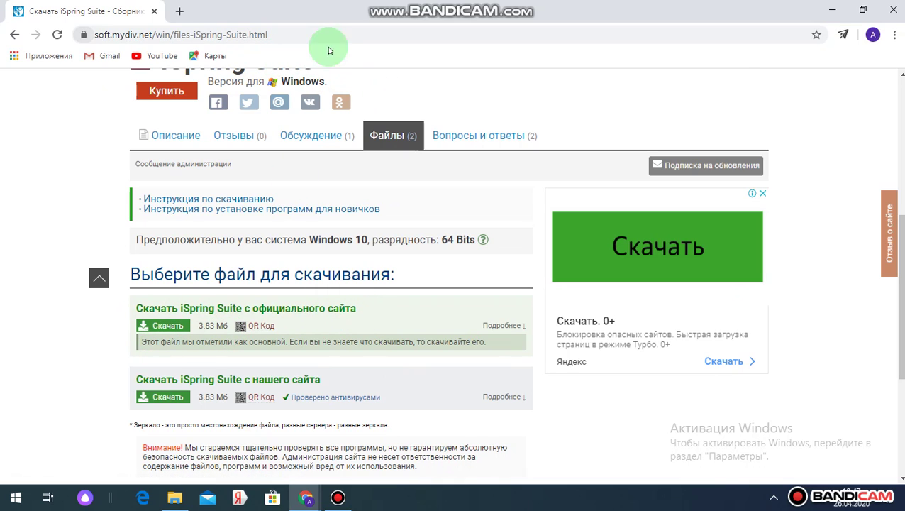
Minimize the browser, launch iSpring Suite 9 from the desktop and start creating a book from MS PowerPoint
{"action": "left_click", "coordinate": [832, 10]}
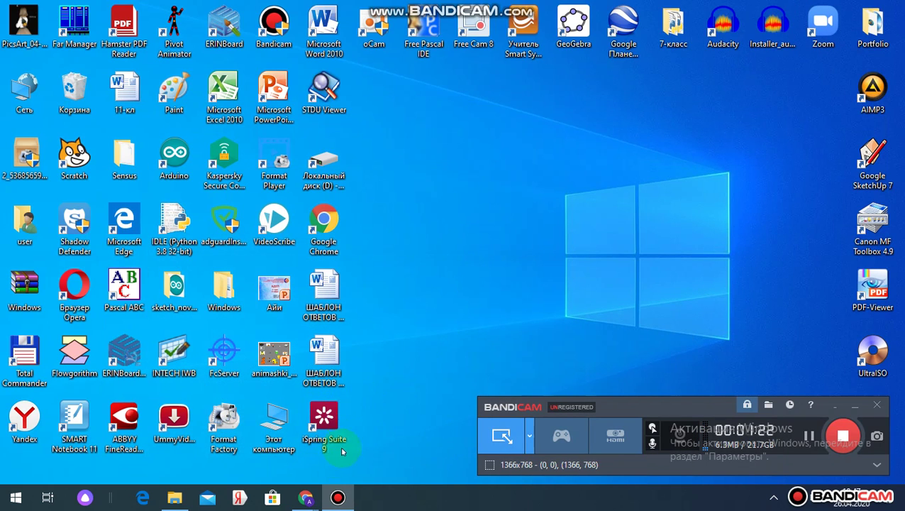
{"action": "double_click", "coordinate": [323, 420]}
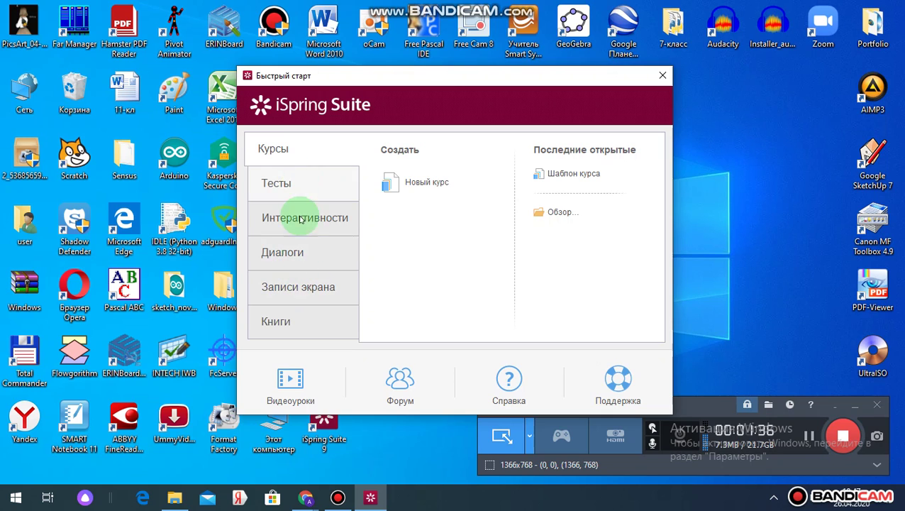
{"action": "left_click", "coordinate": [284, 325]}
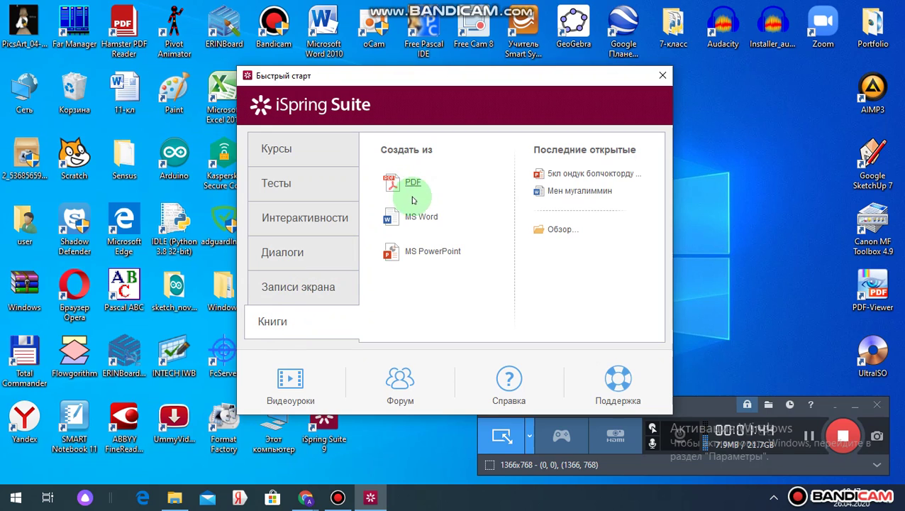
{"action": "left_click", "coordinate": [421, 254]}
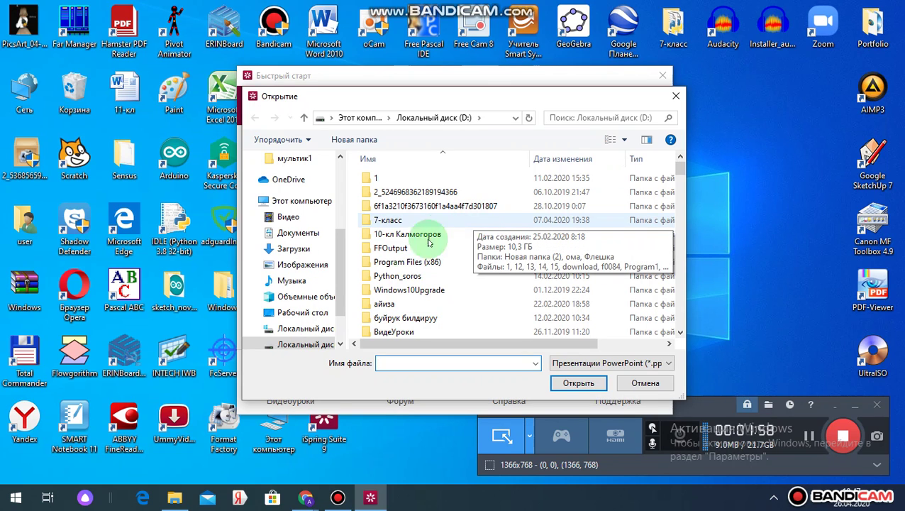
Load the presentation "6-класс. берилген катышта болуу" from local disk D: into the book and minimize the recorder window
{"action": "left_click_drag", "start_coordinate": [342, 282], "coordinate": [338, 318]}
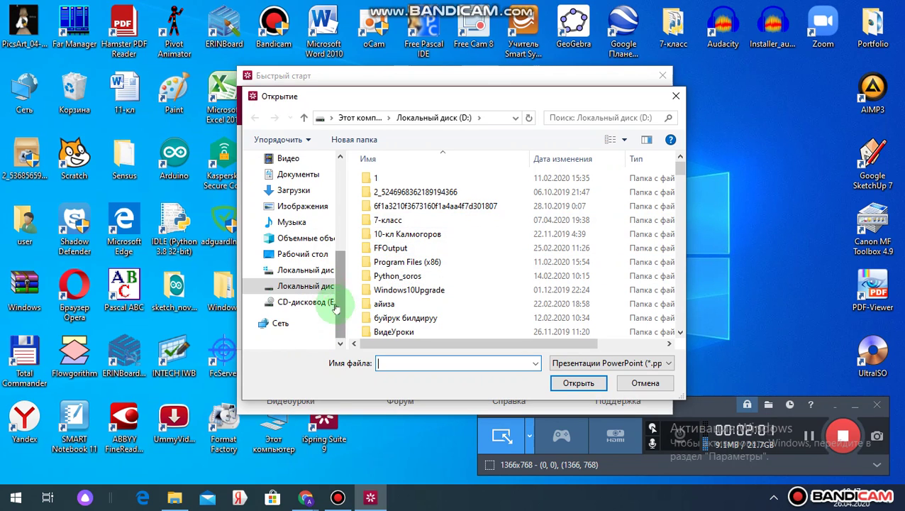
{"action": "left_click", "coordinate": [329, 292]}
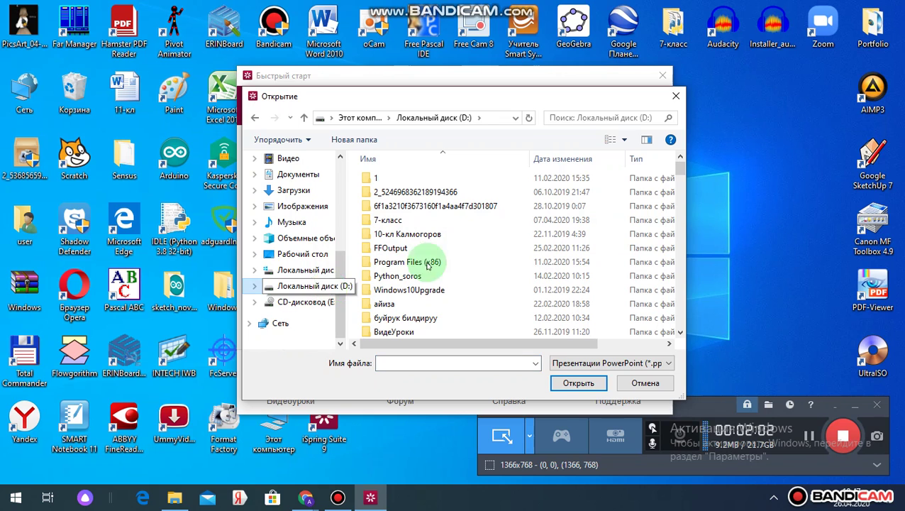
{"action": "left_click_drag", "start_coordinate": [681, 170], "coordinate": [686, 213]}
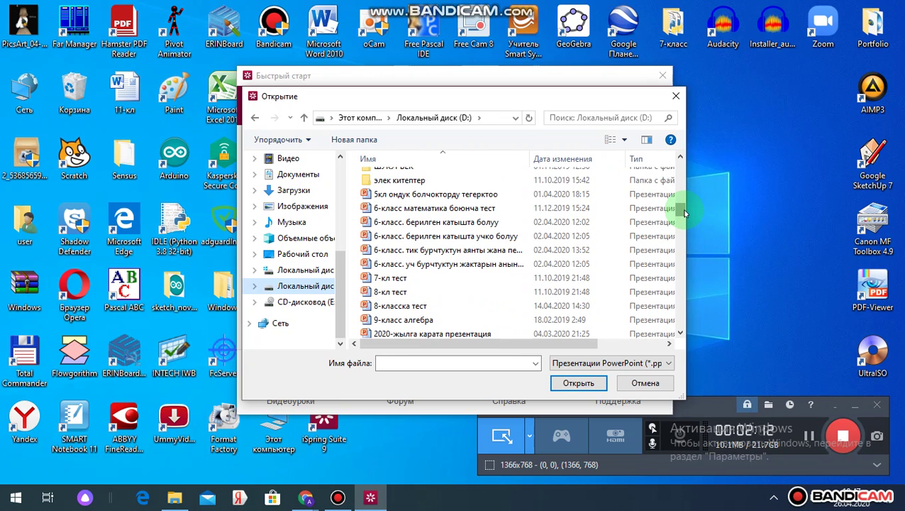
{"action": "left_click", "coordinate": [421, 224]}
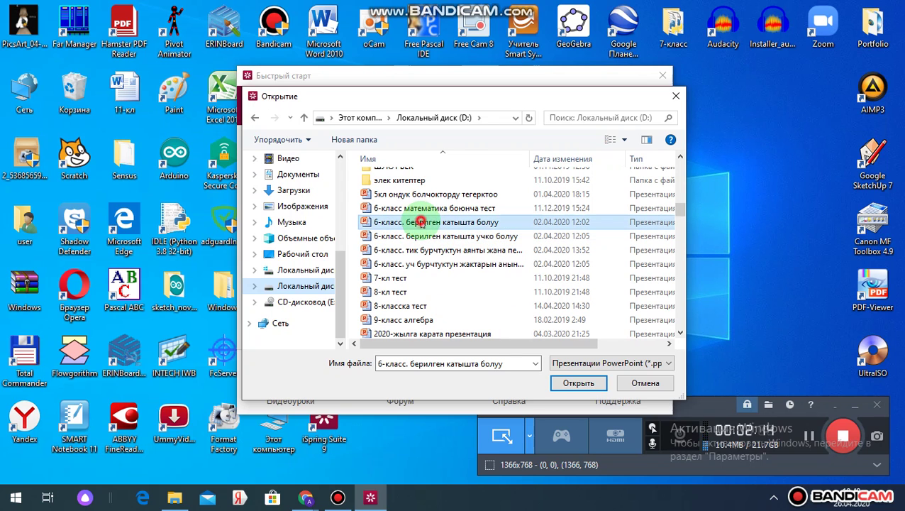
{"action": "left_click", "coordinate": [421, 224]}
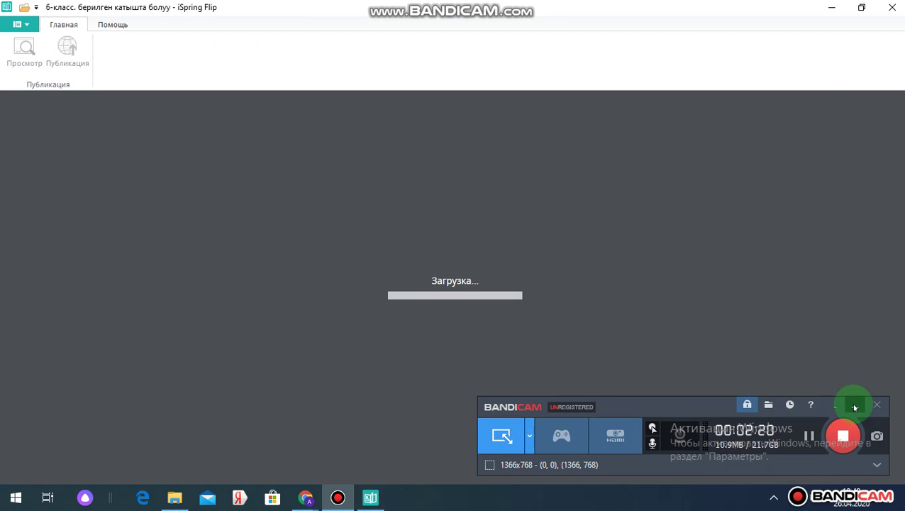
{"action": "left_click", "coordinate": [855, 405]}
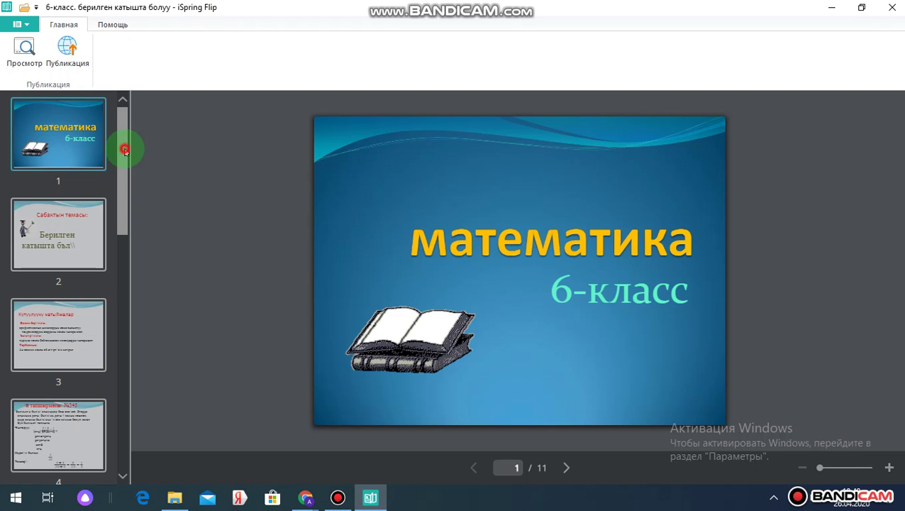
Preview the converted book in the desktop view and flip through its pages to the last spread
{"action": "left_click_drag", "start_coordinate": [125, 149], "coordinate": [210, 128]}
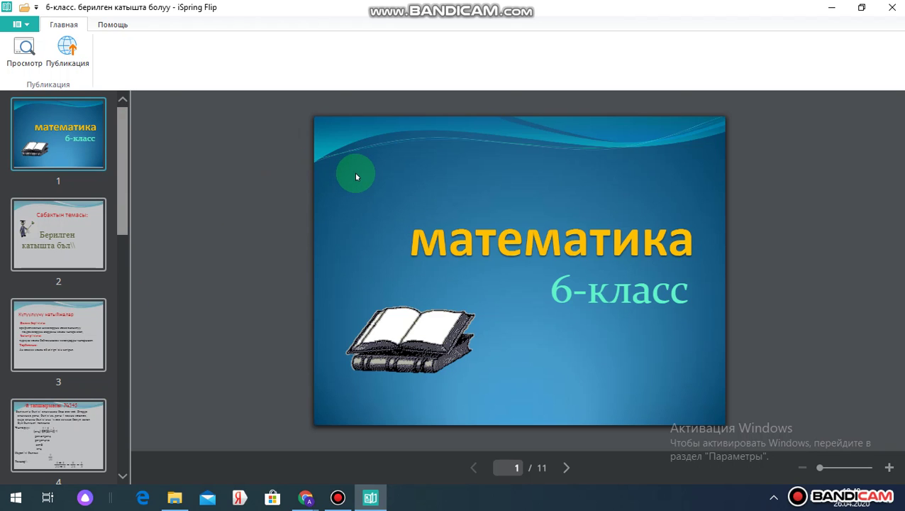
{"action": "left_click", "coordinate": [23, 51]}
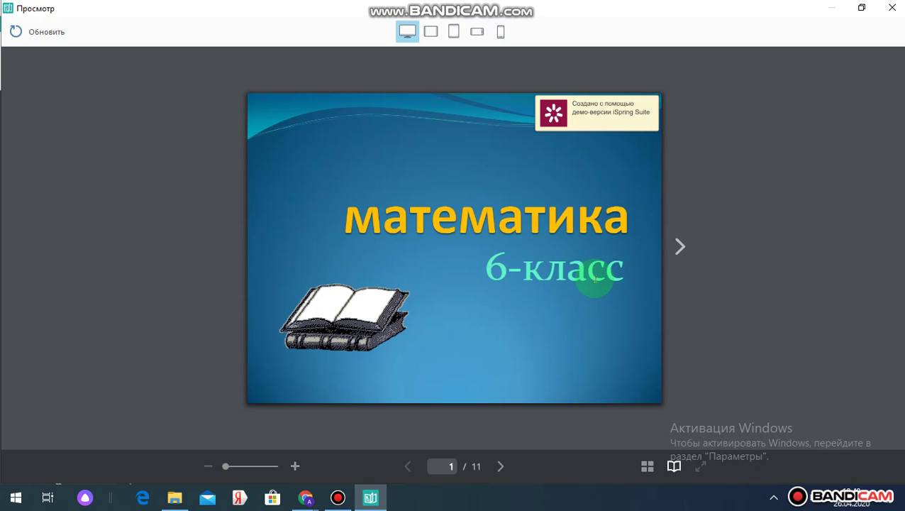
{"action": "left_click", "coordinate": [681, 246]}
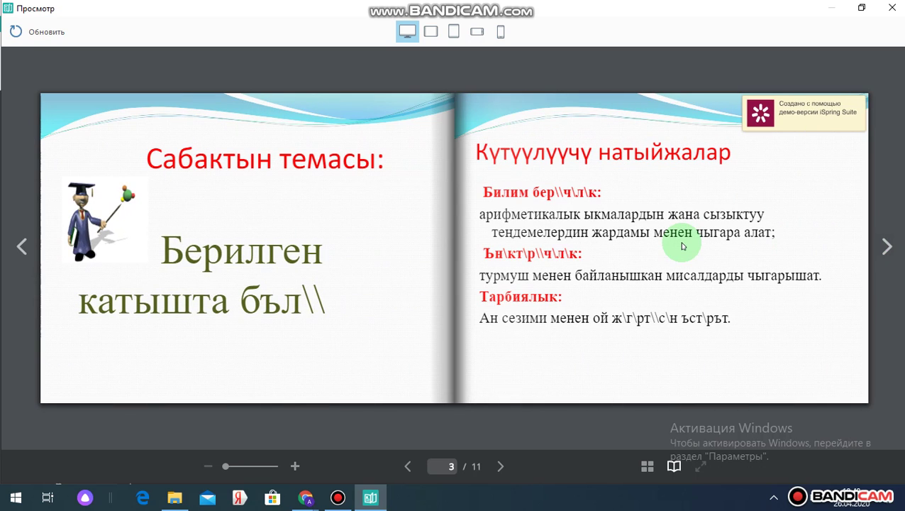
{"action": "left_click", "coordinate": [888, 248]}
{"action": "left_click", "coordinate": [888, 248]}
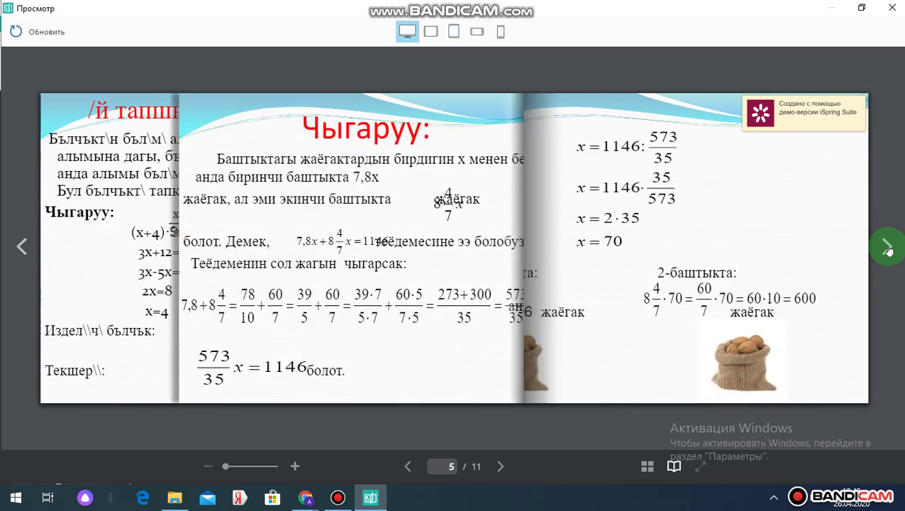
{"action": "left_click", "coordinate": [888, 249]}
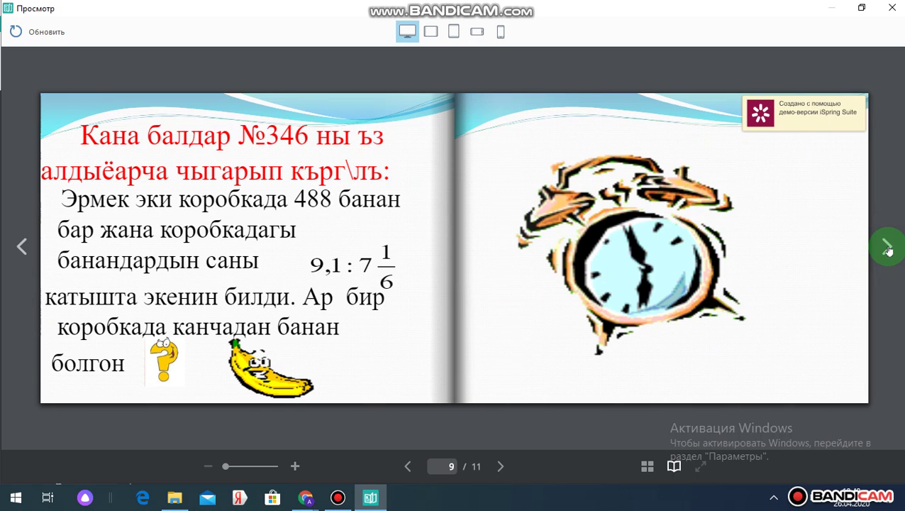
{"action": "left_click", "coordinate": [888, 249]}
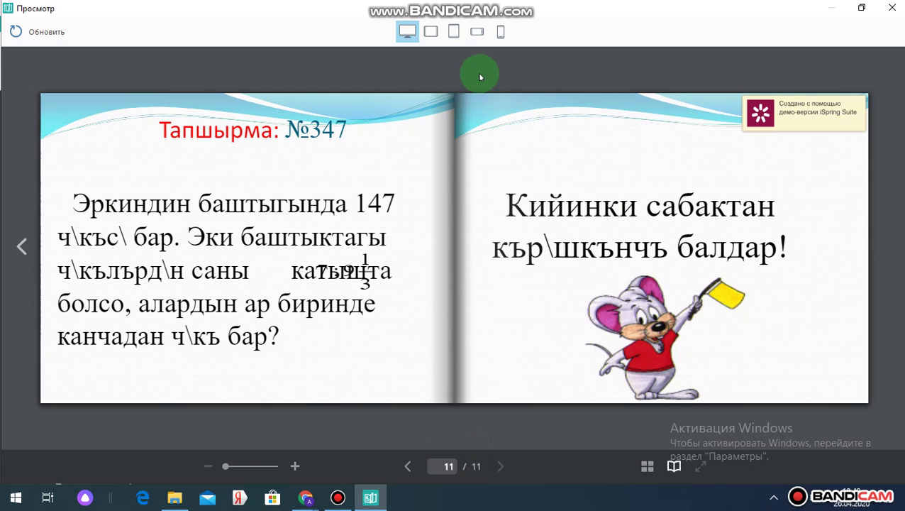
Preview the book in landscape tablet, portrait tablet and portrait phone views, return to desktop view, browse back through pages and close the preview
{"action": "left_click", "coordinate": [431, 32]}
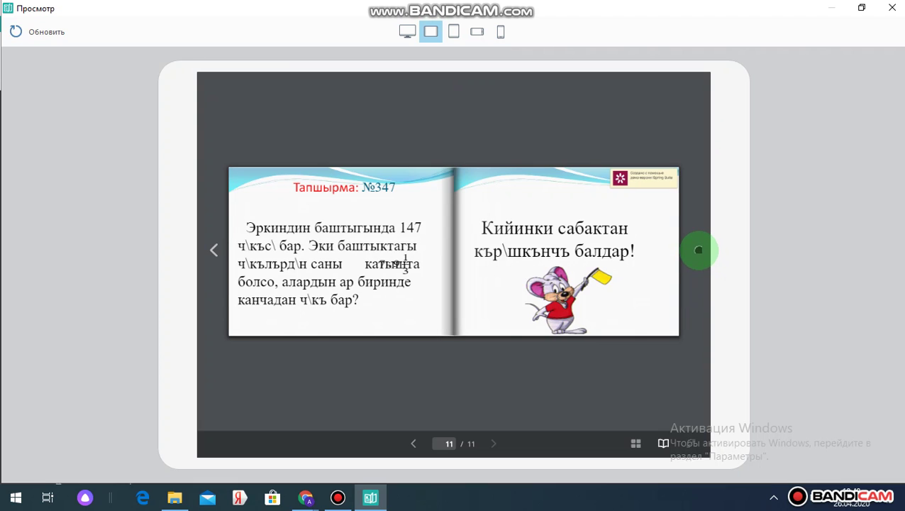
{"action": "left_click", "coordinate": [454, 31]}
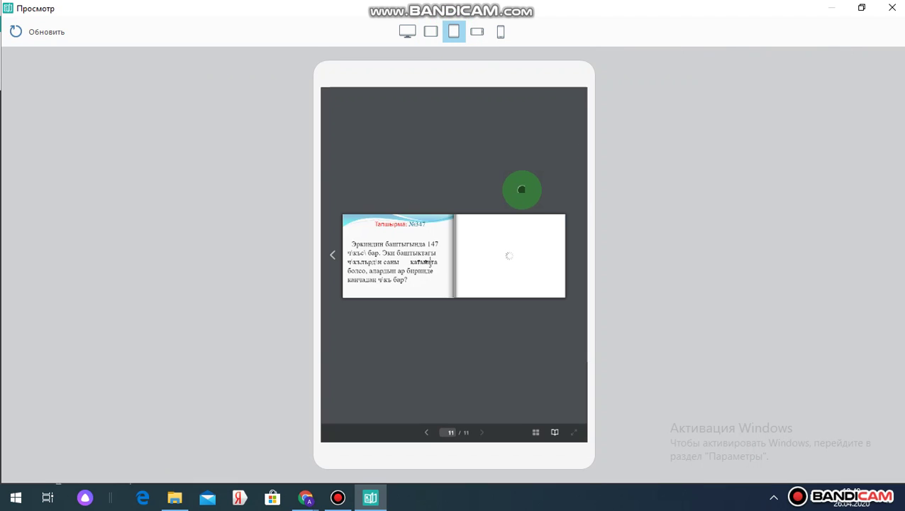
{"action": "left_click", "coordinate": [500, 32]}
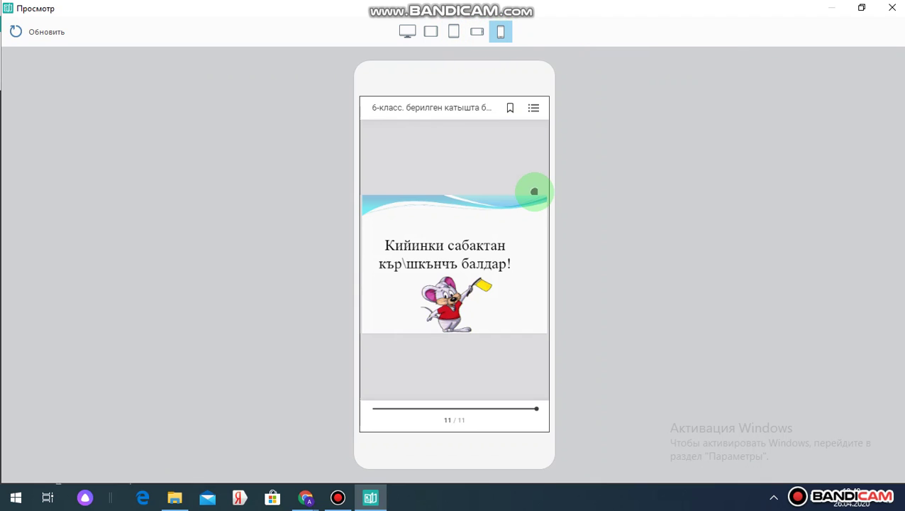
{"action": "left_click", "coordinate": [407, 32]}
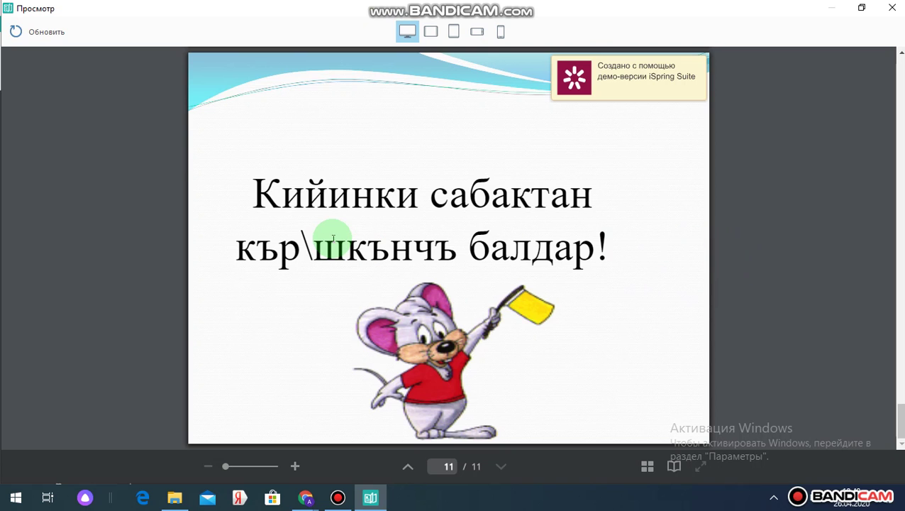
{"action": "left_click", "coordinate": [407, 470]}
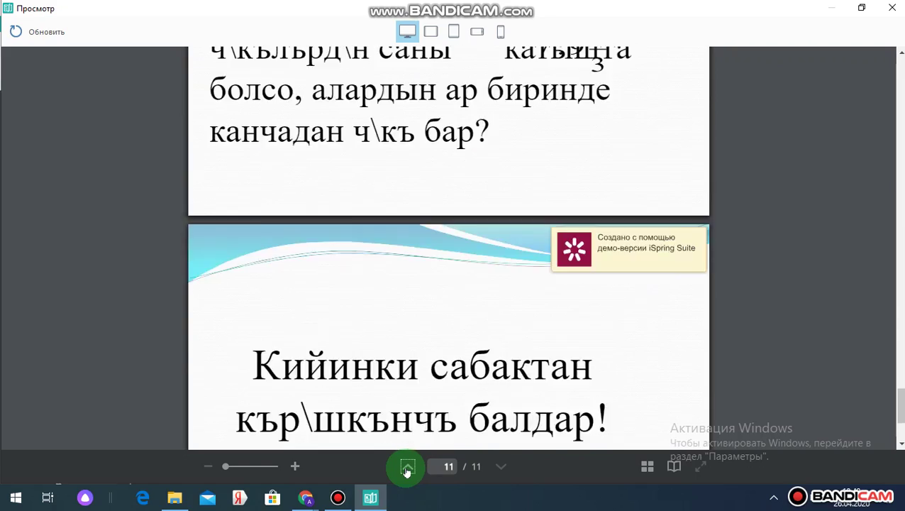
{"action": "left_click", "coordinate": [407, 469]}
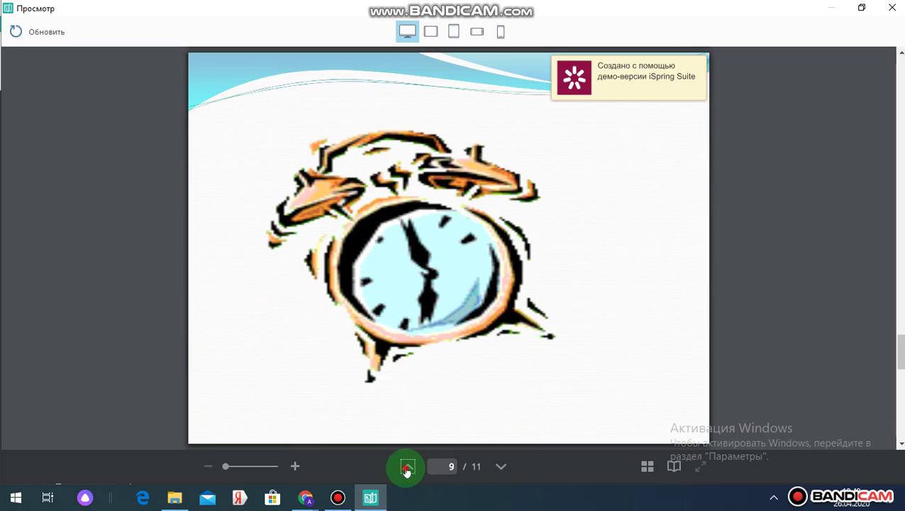
{"action": "left_click", "coordinate": [892, 8]}
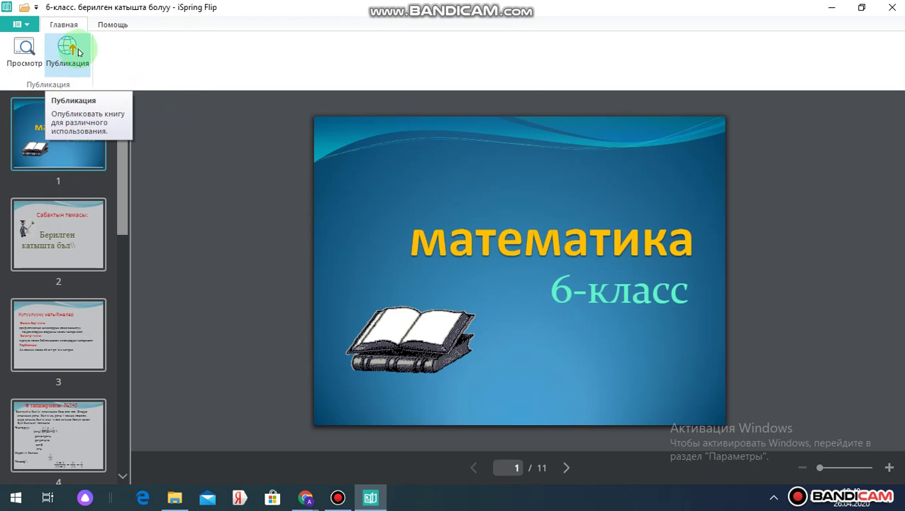
Open the book's publication settings, dismissing the trial notice, and rename the book "6-класс Берилиштеги катышта бөлүү"
{"action": "left_click", "coordinate": [64, 60]}
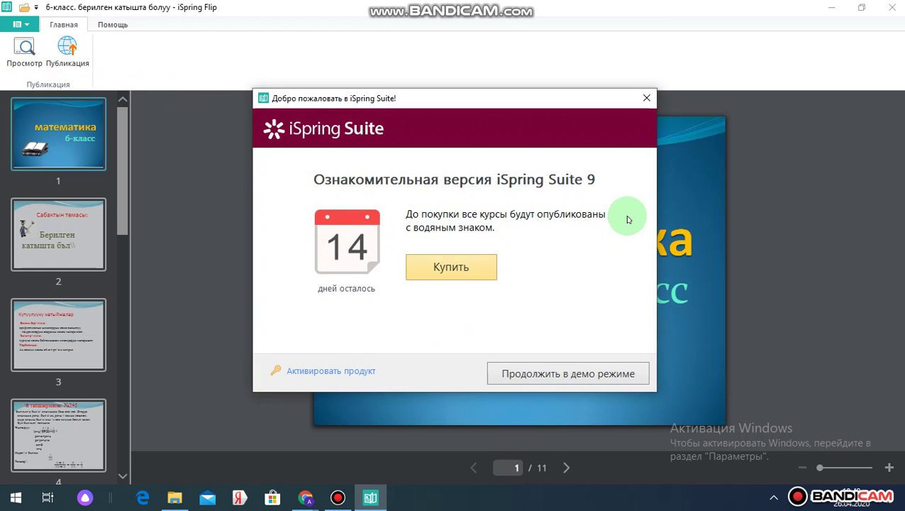
{"action": "left_click", "coordinate": [647, 98]}
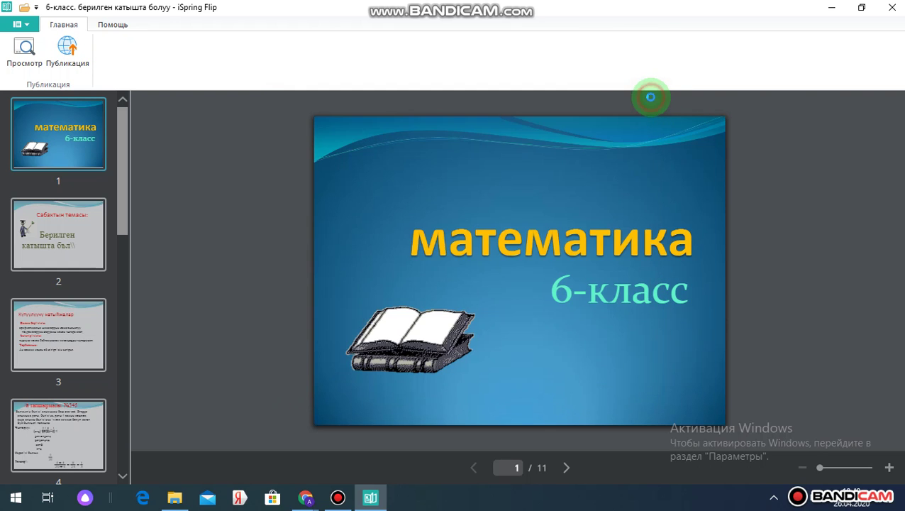
{"action": "left_click", "coordinate": [64, 52]}
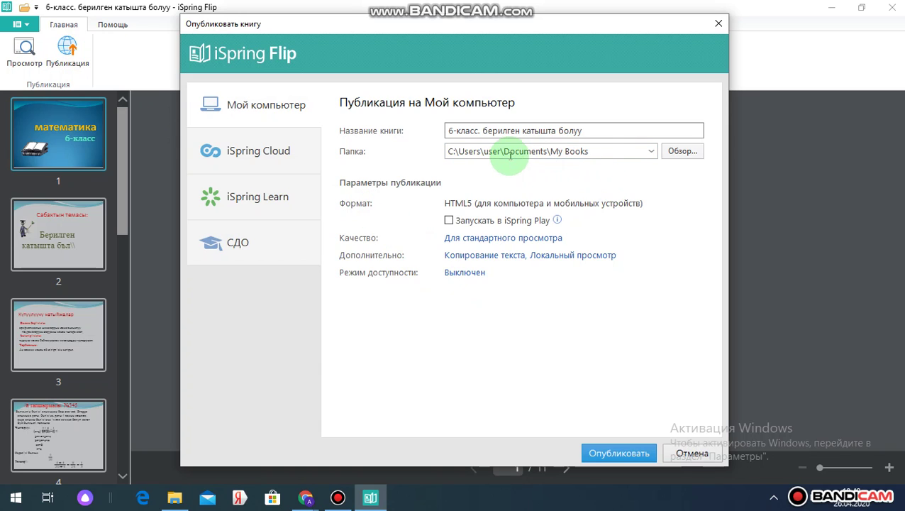
{"action": "left_click", "coordinate": [586, 130]}
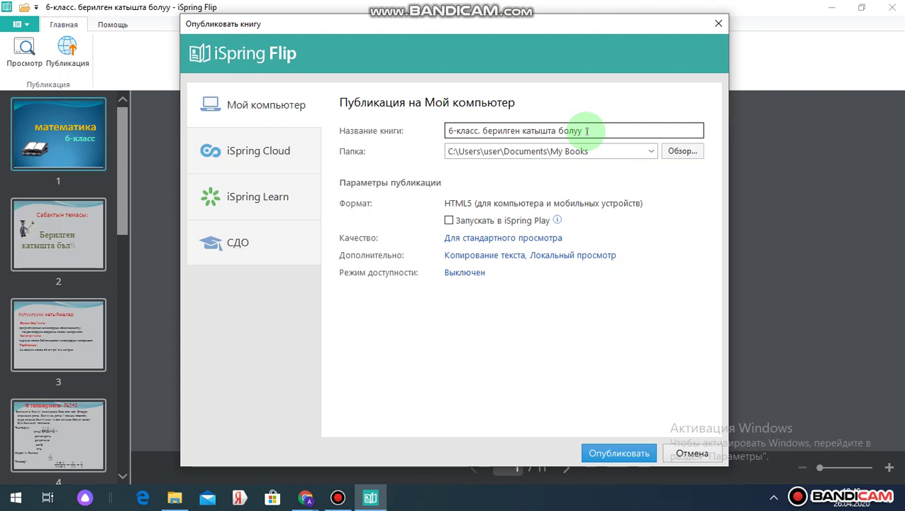
{"action": "key", "text": "BackSpace"}
{"action": "key", "text": "BackSpace"}
{"action": "key", "text": "BackSpace"}
{"action": "key", "text": "BackSpace"}
{"action": "key", "text": "BackSpace"}
{"action": "key", "text": "BackSpace"}
{"action": "key", "text": "BackSpace"}
{"action": "key", "text": "BackSpace"}
{"action": "key", "text": "BackSpace"}
{"action": "key", "text": "BackSpace"}
{"action": "key", "text": "BackSpace"}
{"action": "key", "text": "BackSpace"}
{"action": "key", "text": "BackSpace"}
{"action": "key", "text": "BackSpace"}
{"action": "key", "text": "BackSpace"}
{"action": "key", "text": "BackSpace"}
{"action": "key", "text": "BackSpace"}
{"action": "key", "text": "BackSpace"}
{"action": "key", "text": "BackSpace"}
{"action": "key", "text": "BackSpace"}
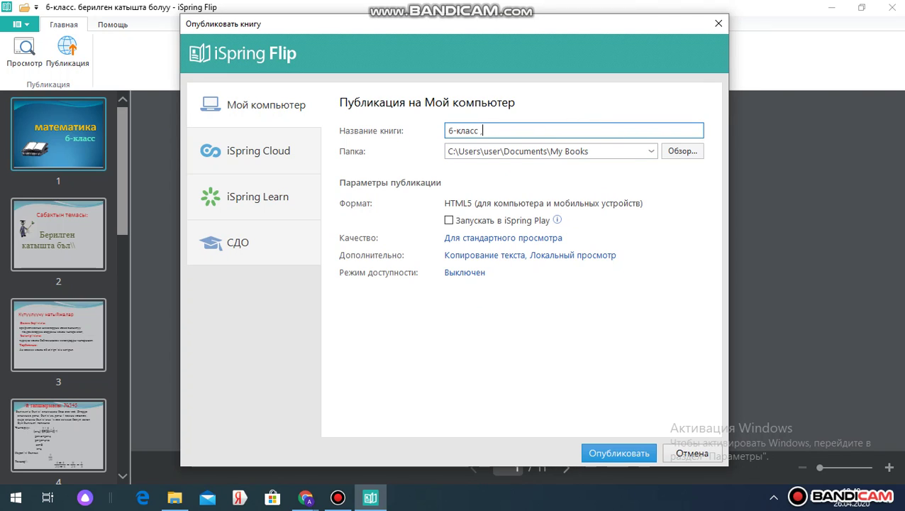
{"action": "type", "text": ",thbkt"}
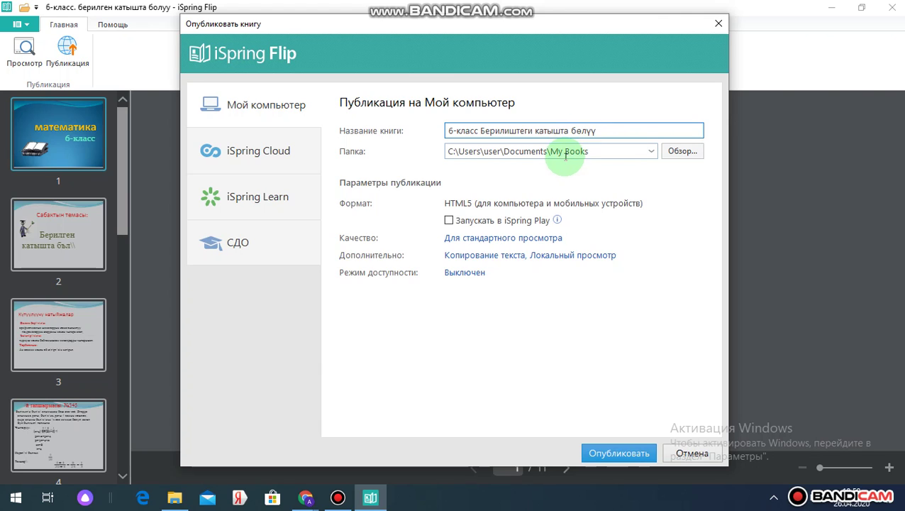
Set the publication destination to the folder directly after Windows10Upgrade on local disk D:
{"action": "left_click", "coordinate": [678, 154]}
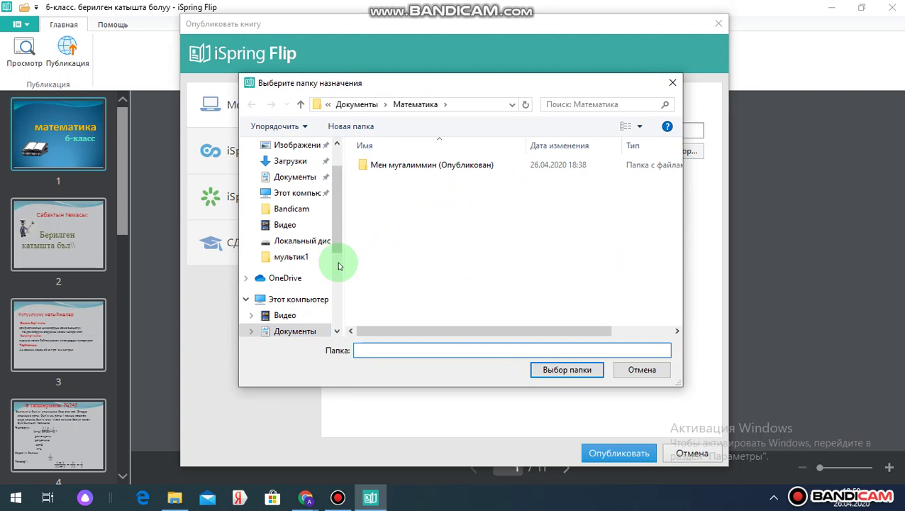
{"action": "left_click_drag", "start_coordinate": [337, 242], "coordinate": [337, 315]}
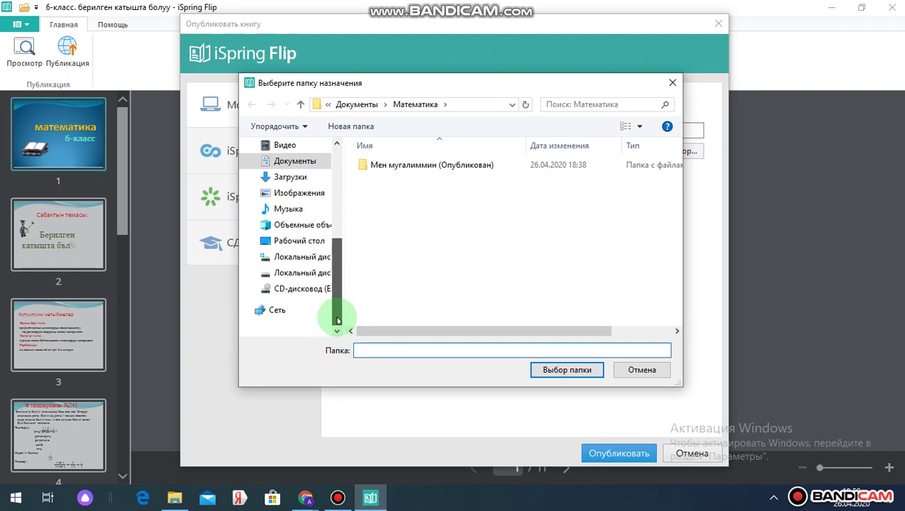
{"action": "left_click", "coordinate": [319, 275]}
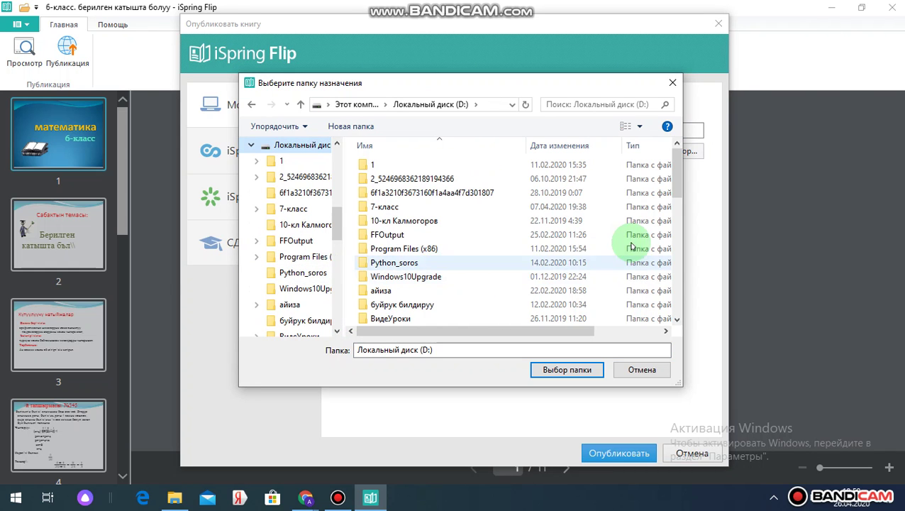
{"action": "left_click", "coordinate": [434, 294]}
{"action": "left_click", "coordinate": [571, 373]}
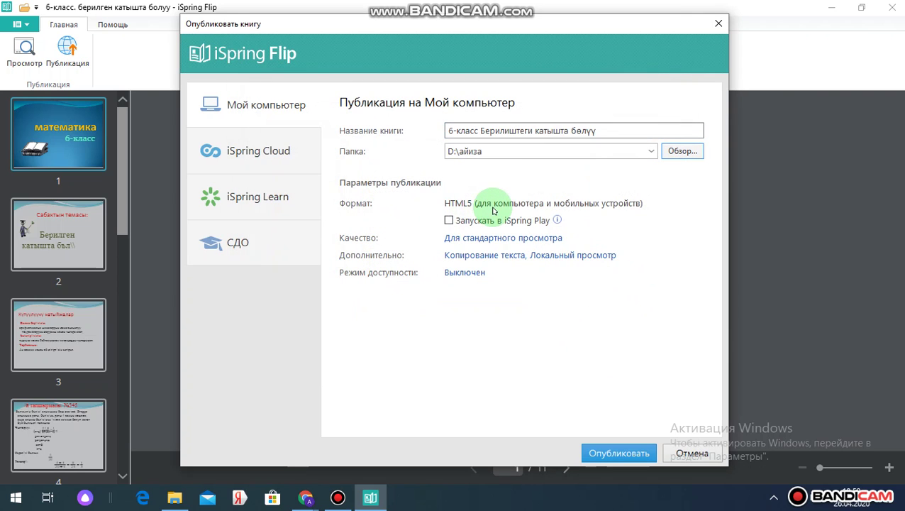
Enable launching the book in iSpring Play and set its image compression to lossless (PNG)
{"action": "left_click", "coordinate": [449, 221]}
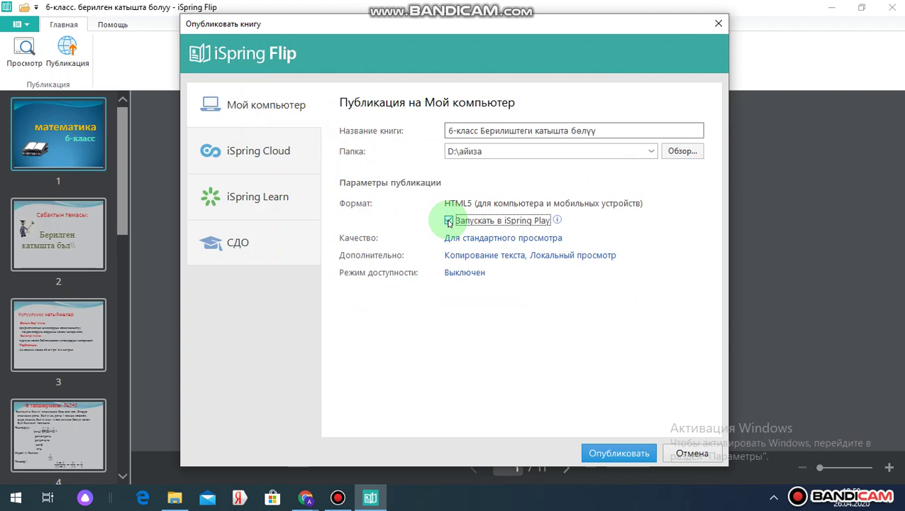
{"action": "left_click", "coordinate": [486, 239]}
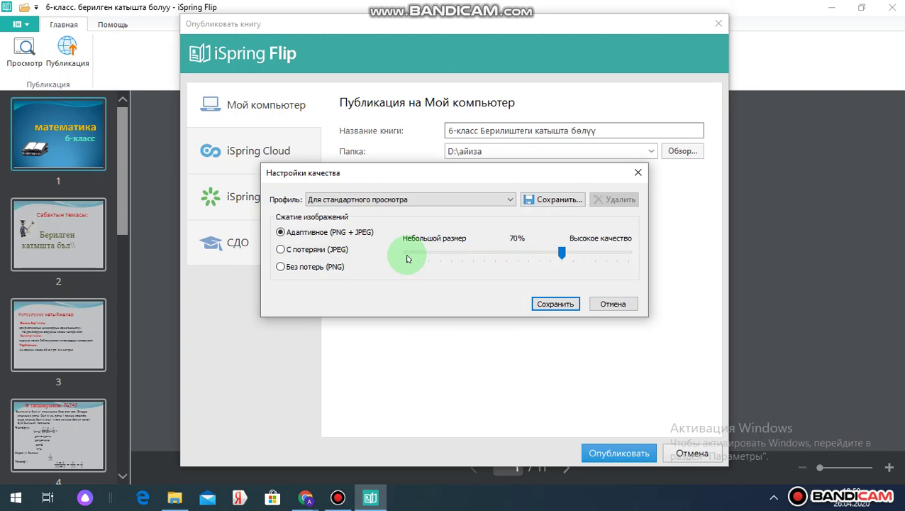
{"action": "left_click", "coordinate": [281, 267]}
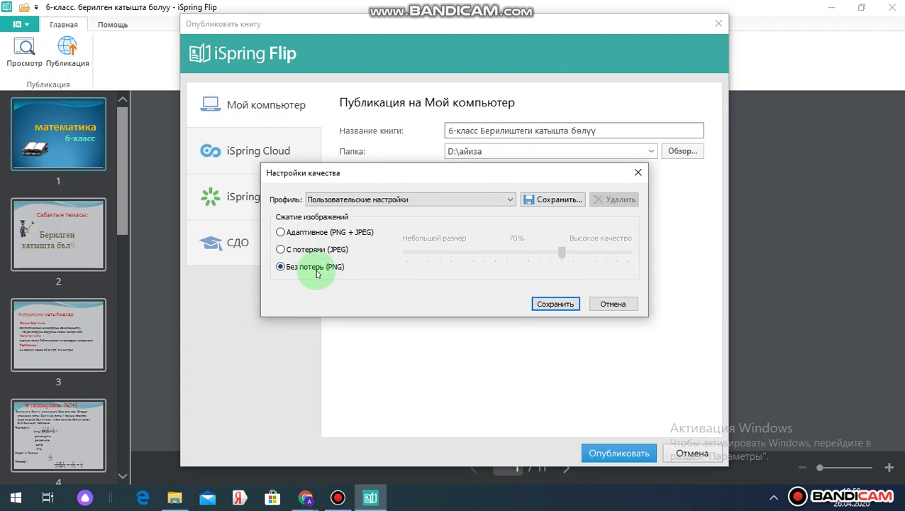
{"action": "left_click", "coordinate": [555, 305]}
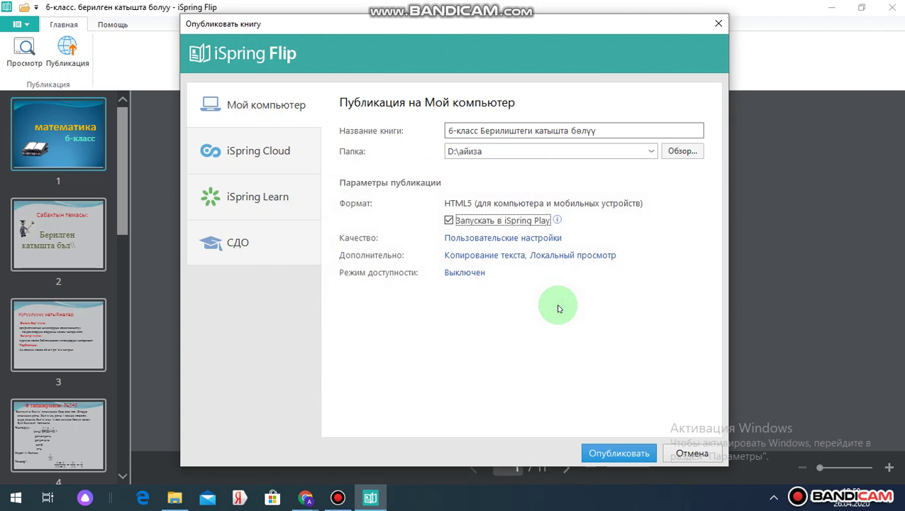
Save the additional settings without a password and enable the accessibility mode for visually impaired readers
{"action": "left_click", "coordinate": [492, 257]}
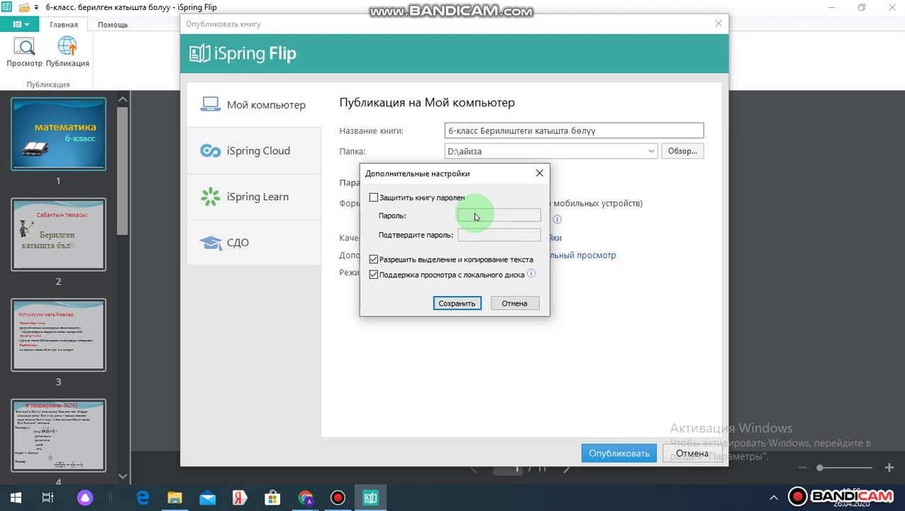
{"action": "left_click", "coordinate": [463, 302]}
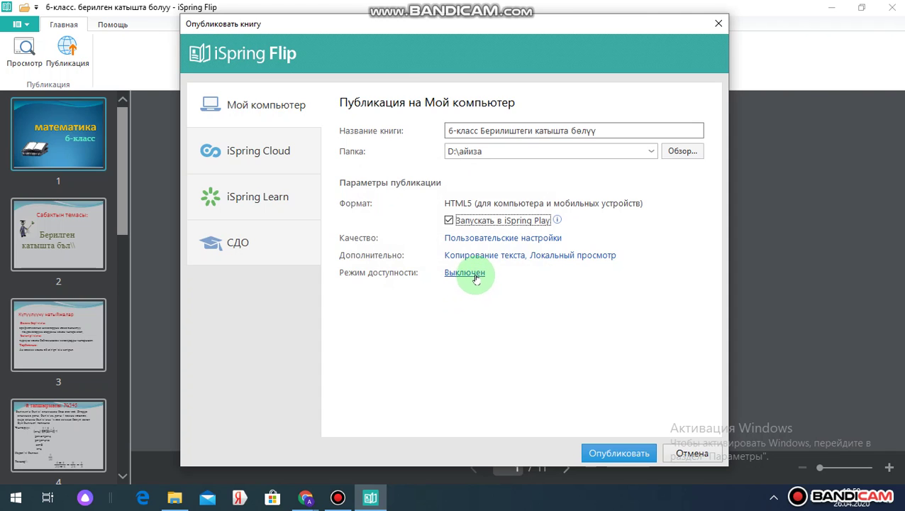
{"action": "left_click", "coordinate": [467, 274]}
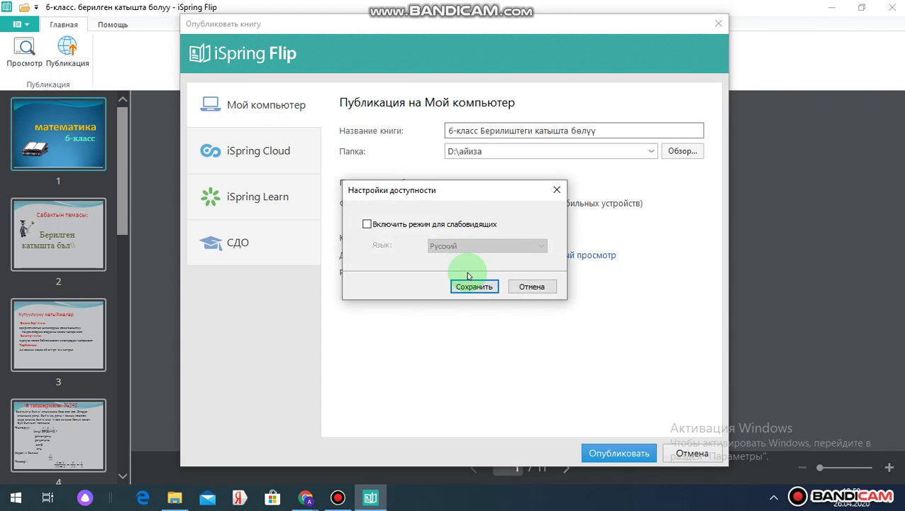
{"action": "left_click", "coordinate": [367, 224]}
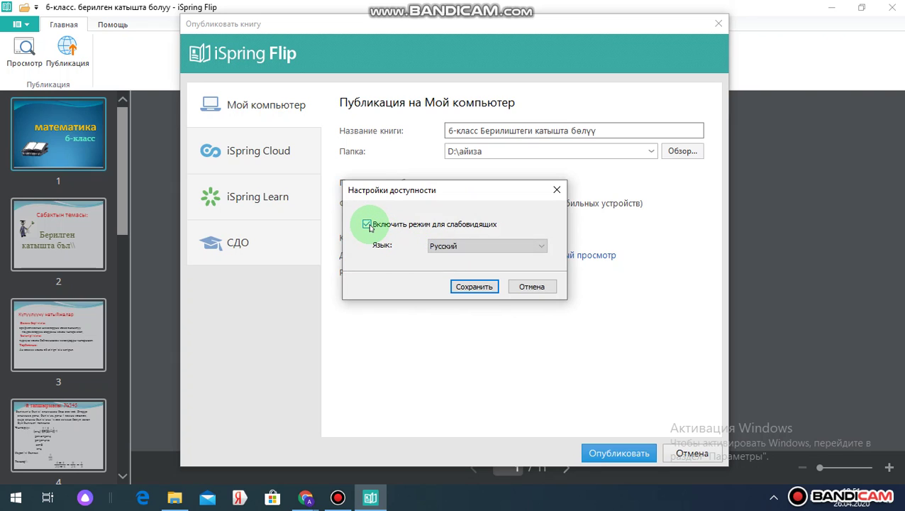
{"action": "left_click", "coordinate": [474, 288]}
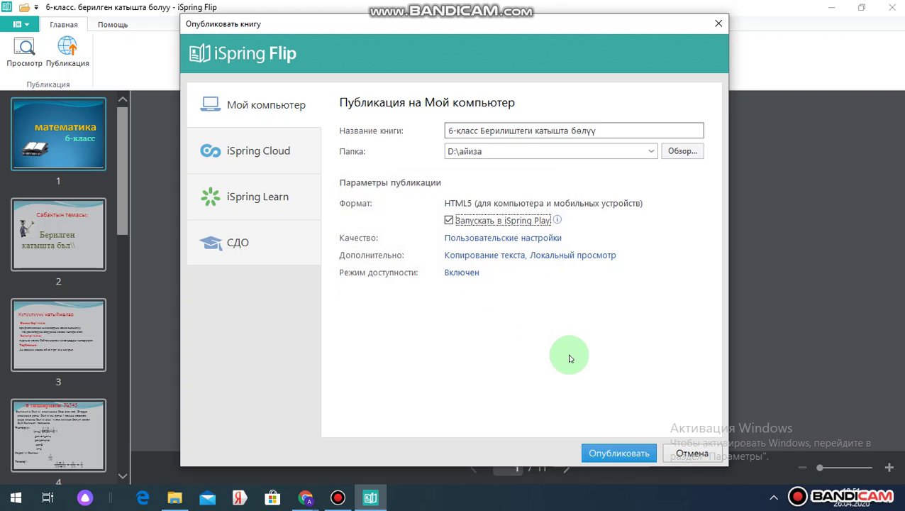
Publish the book to the computer and open the published book for viewing
{"action": "left_click", "coordinate": [619, 453]}
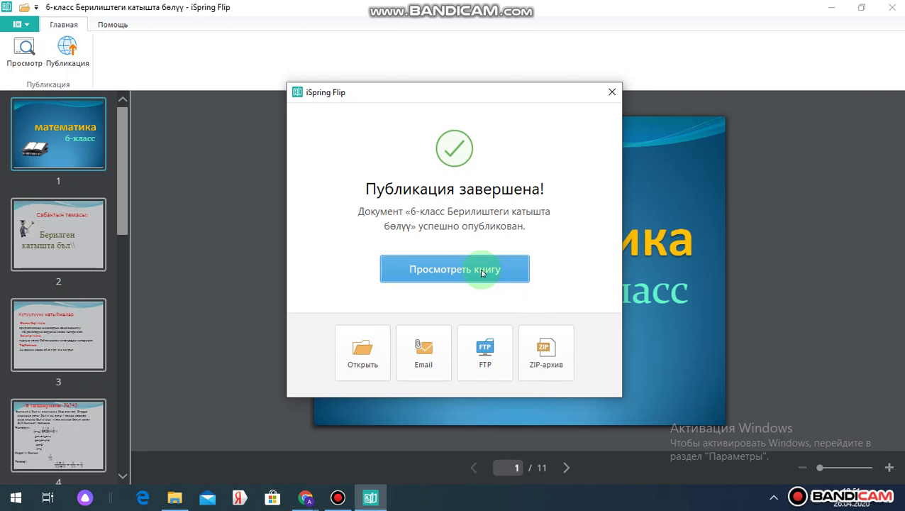
{"action": "left_click", "coordinate": [479, 270]}
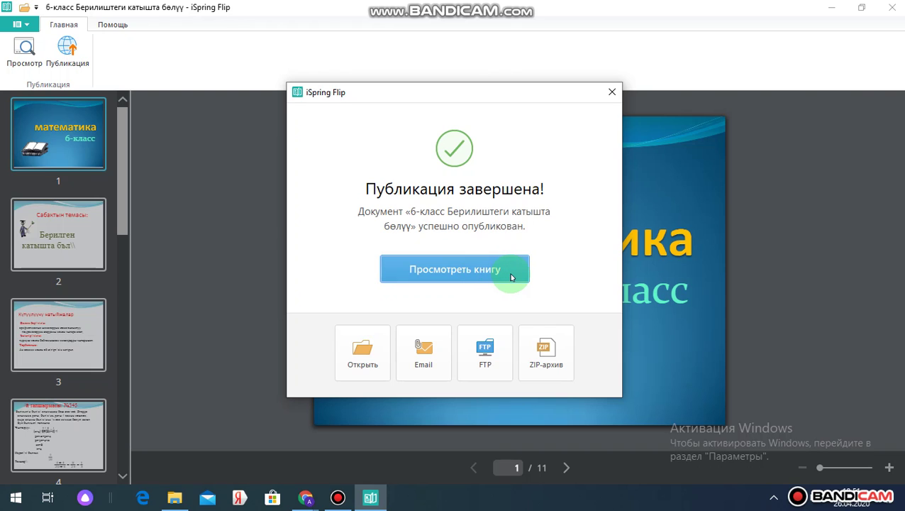
{"action": "left_click", "coordinate": [461, 269]}
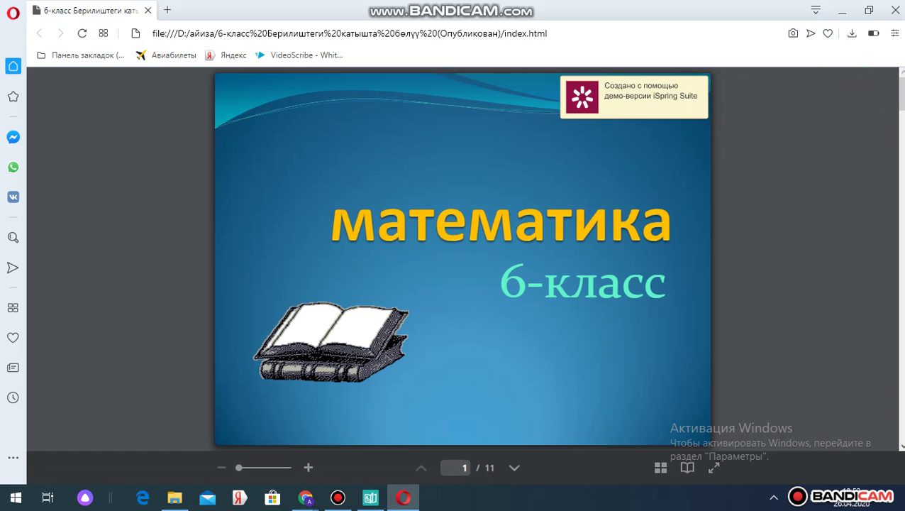
Look through the pages of the published book in the browser and return to the opening pages
{"action": "scroll", "coordinate": [463, 259], "scroll_direction": "down", "scroll_amount": 10}
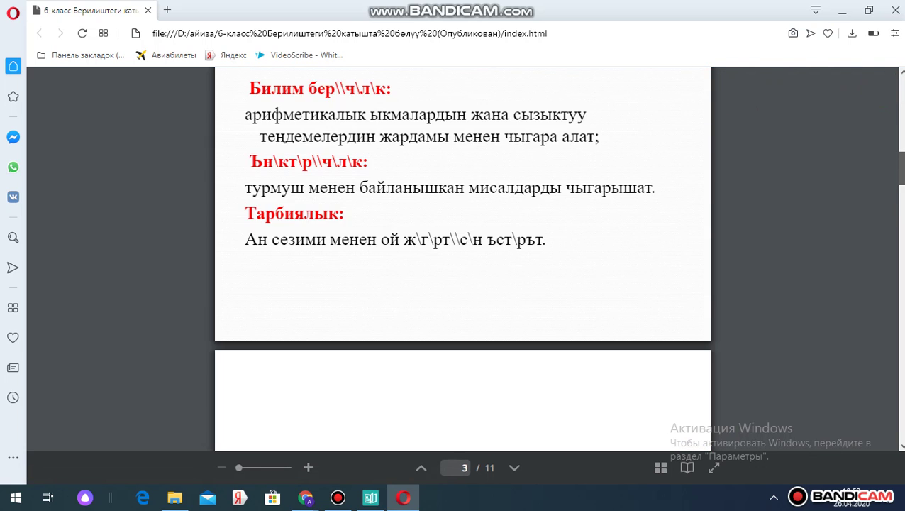
{"action": "scroll", "coordinate": [463, 259], "scroll_direction": "down", "scroll_amount": 20}
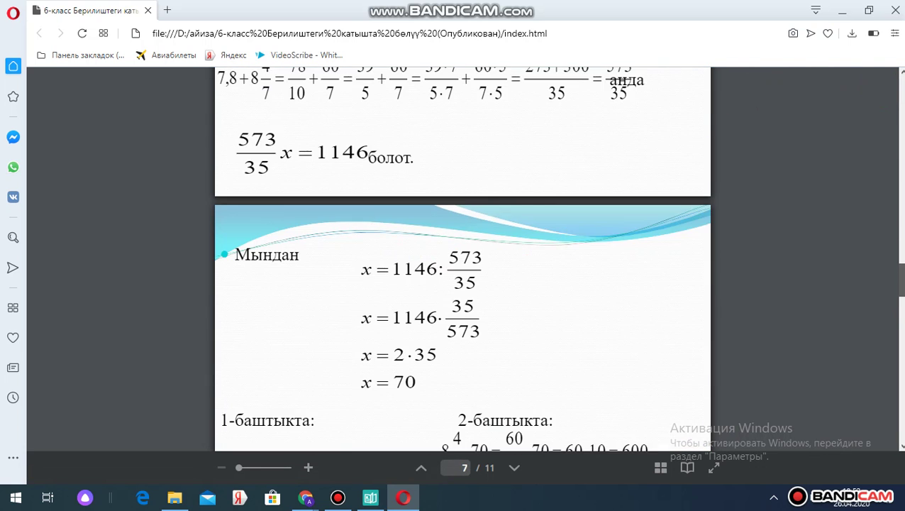
{"action": "scroll", "coordinate": [463, 259], "scroll_direction": "down", "scroll_amount": 10}
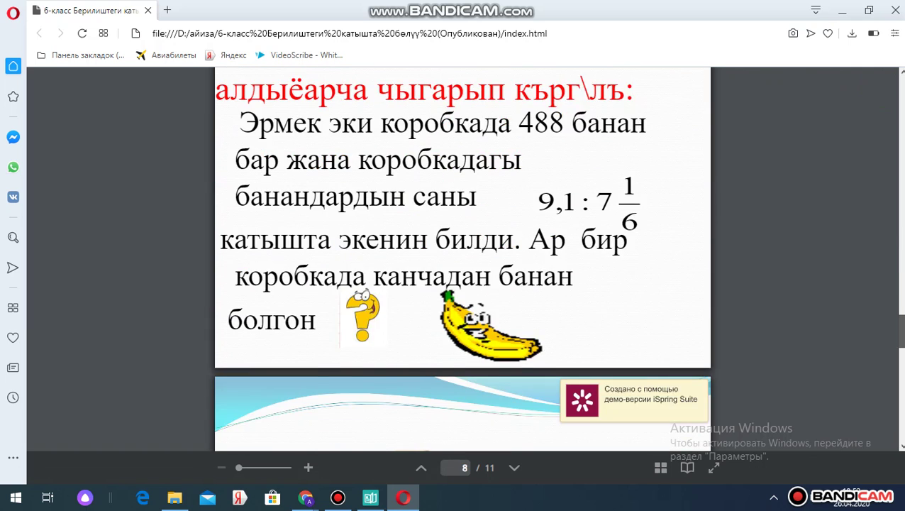
{"action": "scroll", "coordinate": [463, 259], "scroll_direction": "down", "scroll_amount": 10}
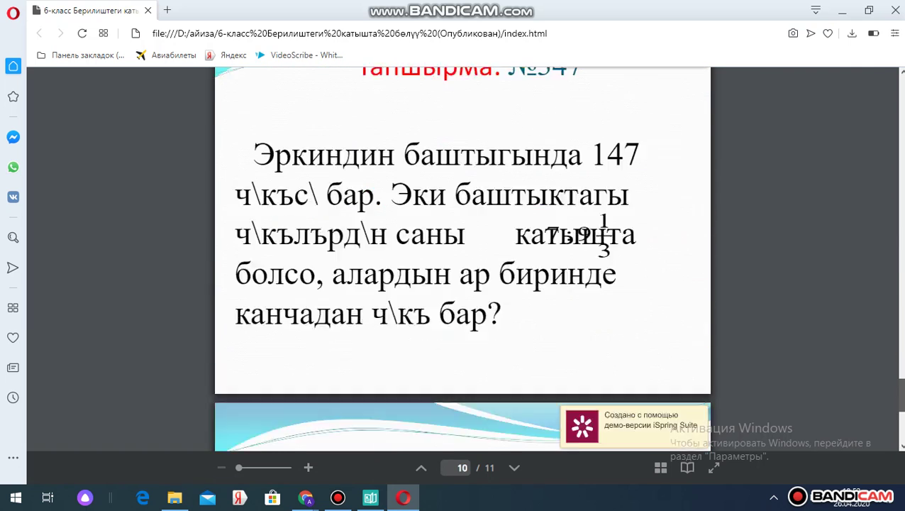
{"action": "scroll", "coordinate": [463, 259], "scroll_direction": "down", "scroll_amount": 5}
{"action": "scroll", "coordinate": [463, 259], "scroll_direction": "up", "scroll_amount": 20}
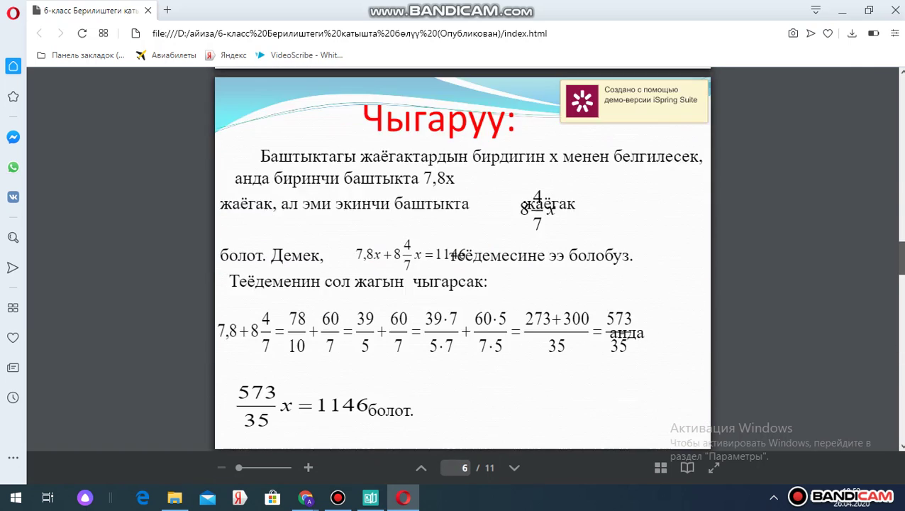
{"action": "left_click_drag", "start_coordinate": [901, 257], "coordinate": [899, 108]}
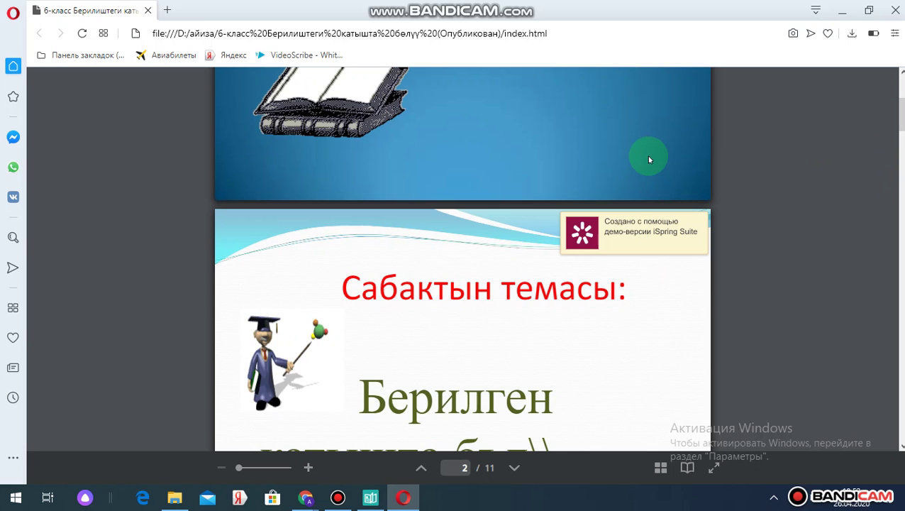
Close the published book in the browser and exit the 6-класс book project together with its publication report
{"action": "left_click", "coordinate": [897, 9]}
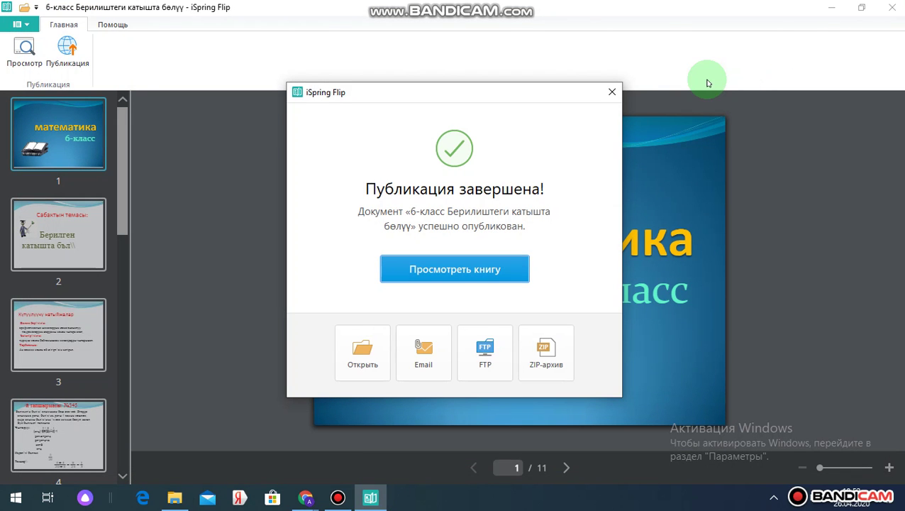
{"action": "left_click", "coordinate": [613, 91]}
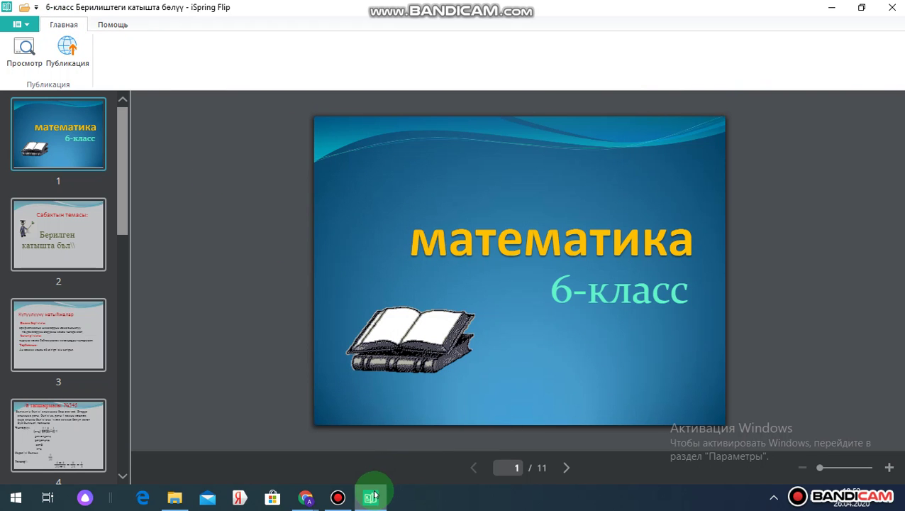
{"action": "left_click", "coordinate": [893, 8]}
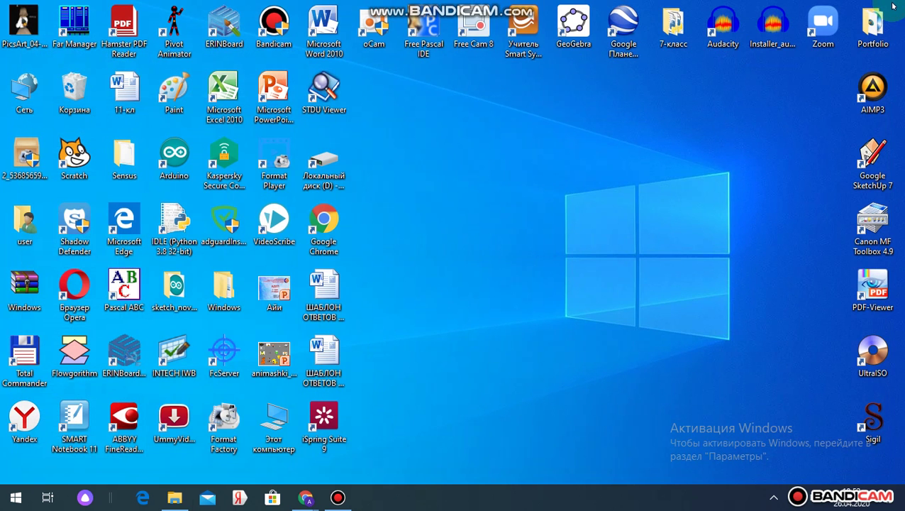
Launch iSpring Suite 9 and create a book from the Word document "Мугалимдин компетенттүүлүгү деген эмне" on drive D
{"action": "double_click", "coordinate": [330, 419]}
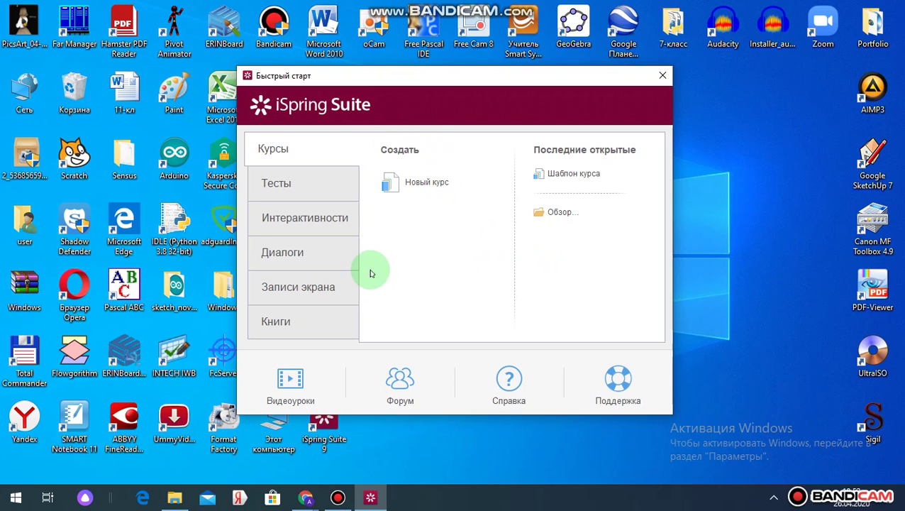
{"action": "left_click", "coordinate": [292, 325]}
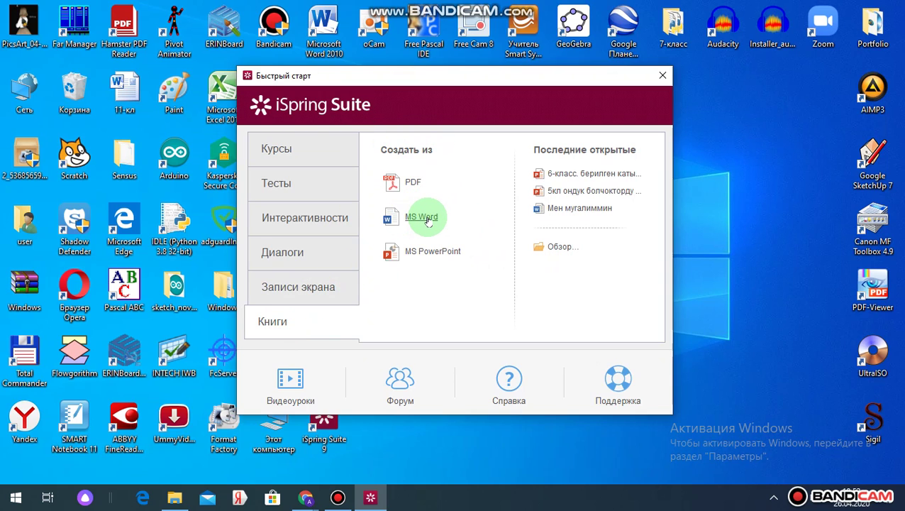
{"action": "left_click", "coordinate": [428, 221]}
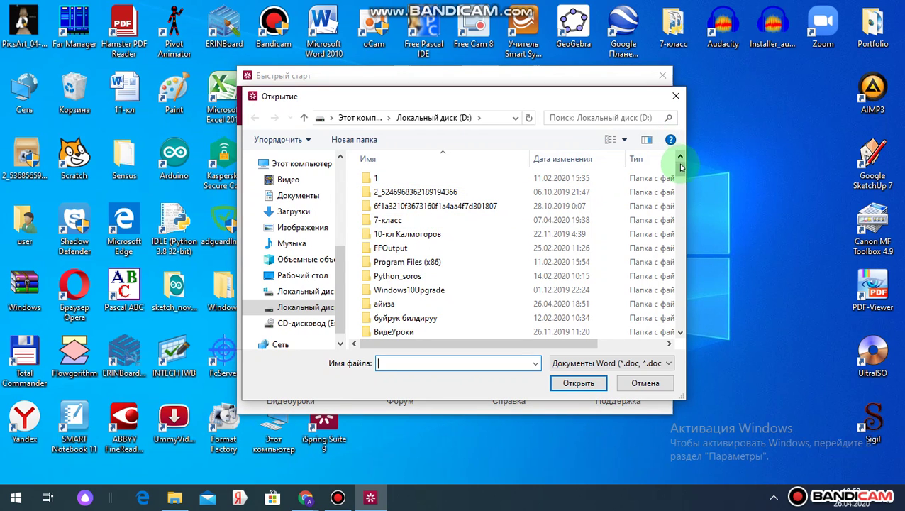
{"action": "left_click_drag", "start_coordinate": [681, 178], "coordinate": [693, 294]}
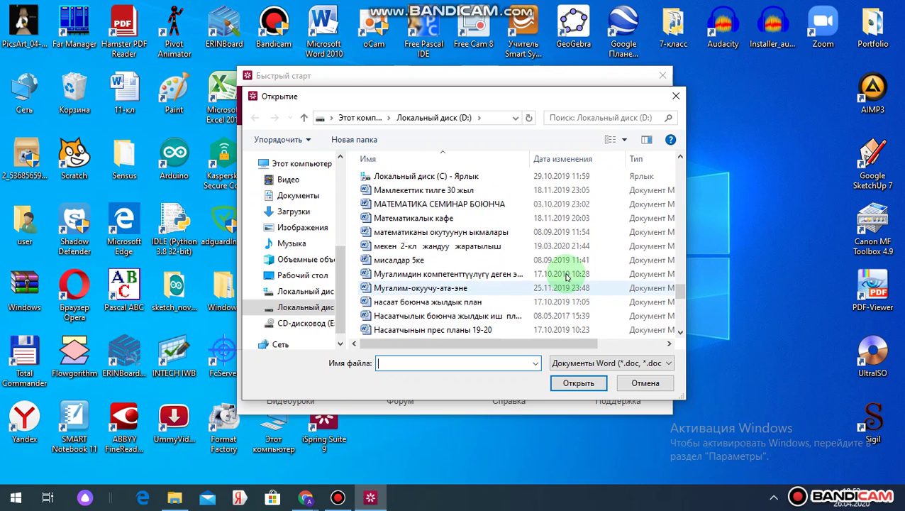
{"action": "left_click", "coordinate": [493, 276]}
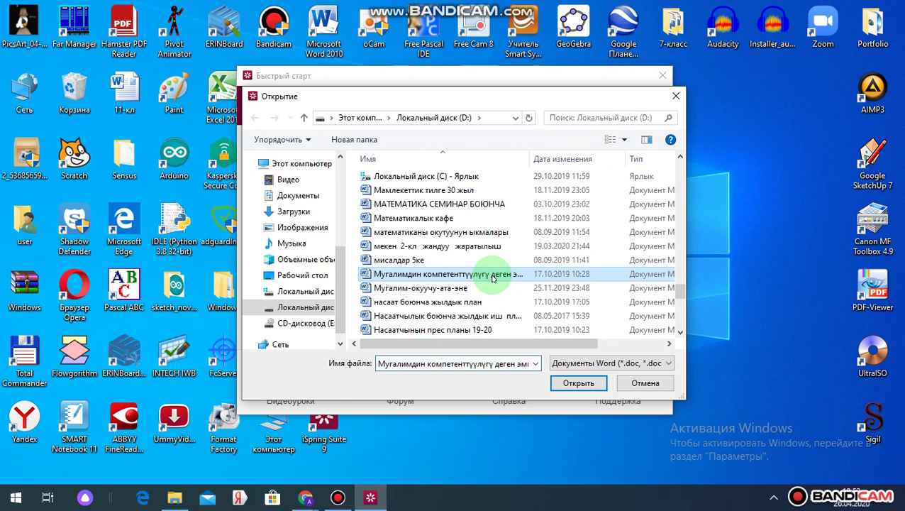
{"action": "left_click", "coordinate": [579, 383]}
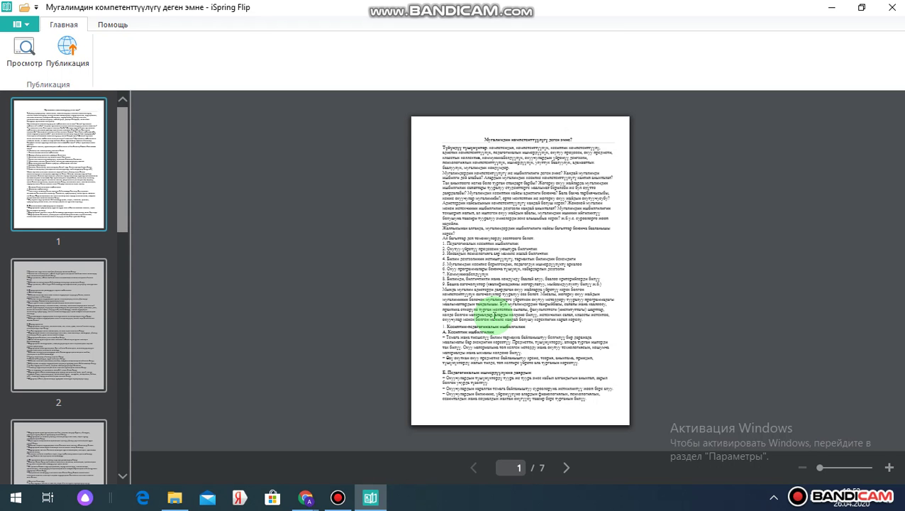
Page through the converted Word document up to page 4
{"action": "left_click", "coordinate": [568, 468]}
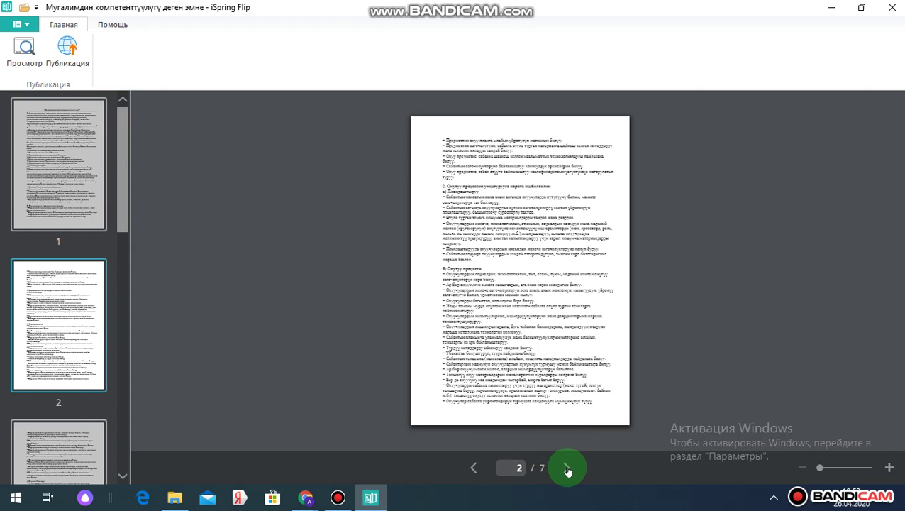
{"action": "left_click", "coordinate": [568, 469]}
{"action": "left_click", "coordinate": [568, 469]}
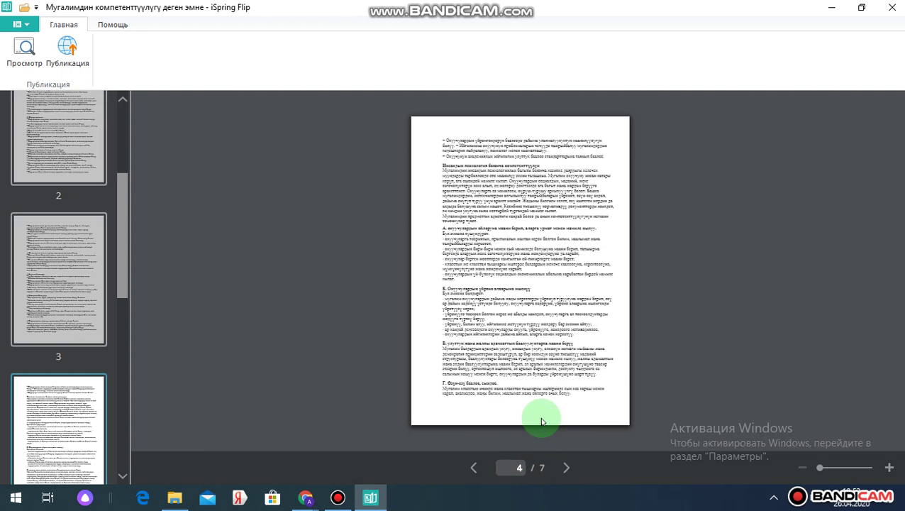
Preview the Word-based book in computer view and flip through its pages to the end
{"action": "left_click", "coordinate": [23, 53]}
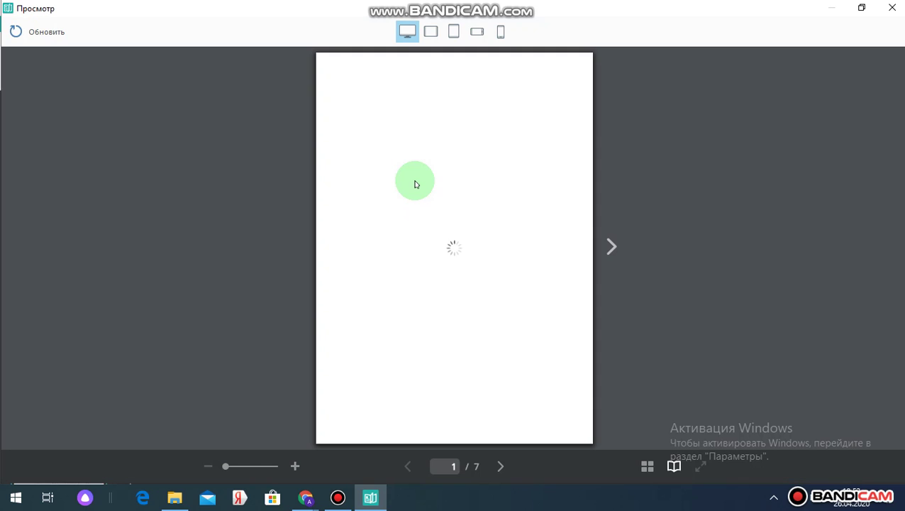
{"action": "left_click", "coordinate": [614, 247]}
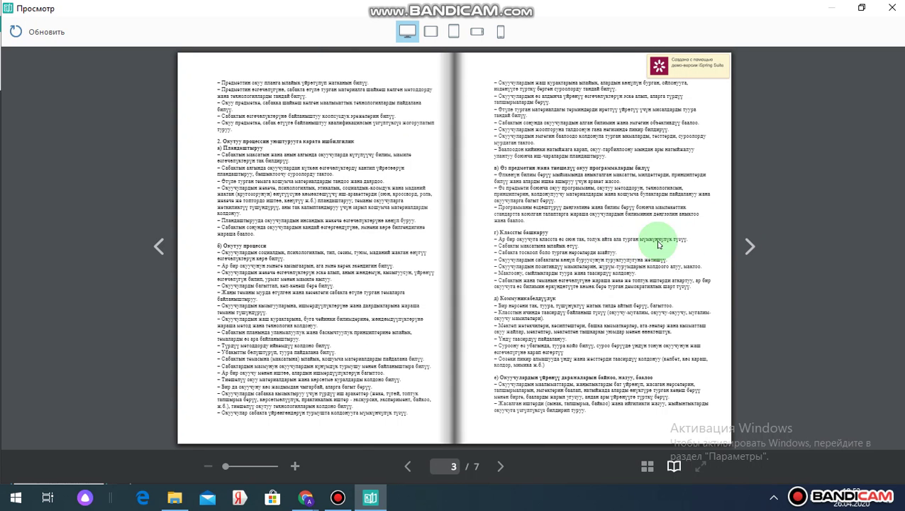
{"action": "left_click", "coordinate": [752, 249]}
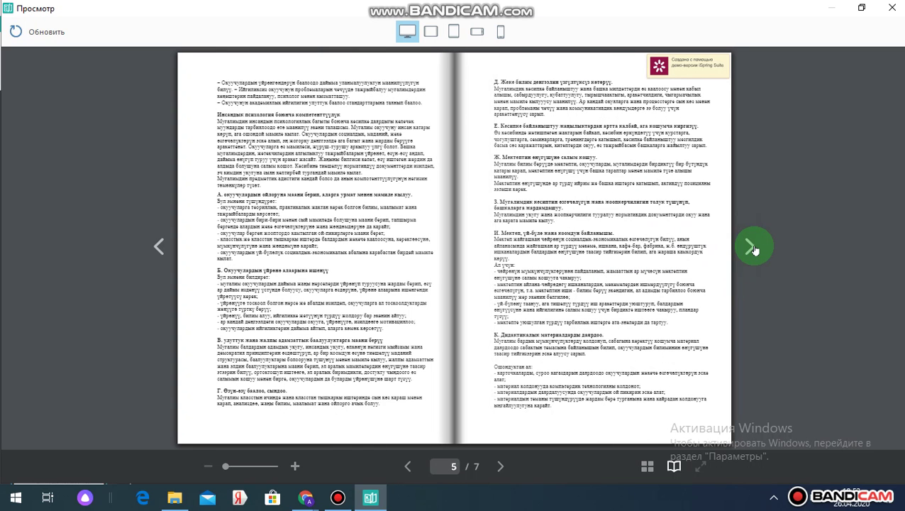
{"action": "left_click", "coordinate": [753, 248]}
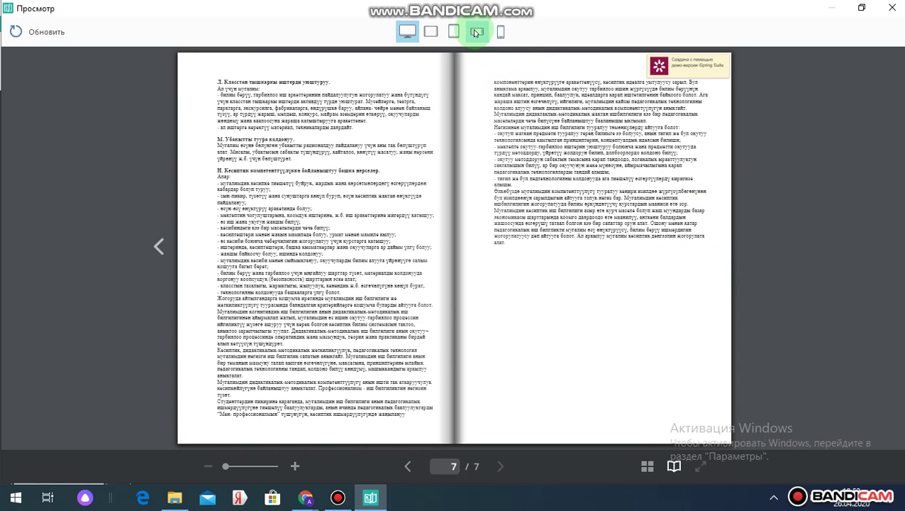
Check the book in the landscape tablet preview by flipping back to the first page, and close the preview
{"action": "left_click", "coordinate": [440, 33]}
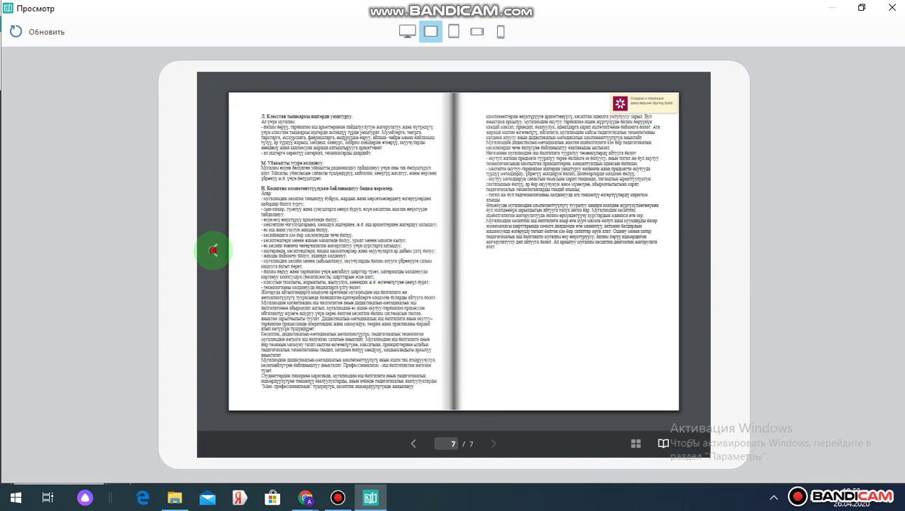
{"action": "left_click", "coordinate": [213, 250]}
{"action": "left_click", "coordinate": [213, 250]}
{"action": "left_click", "coordinate": [213, 249]}
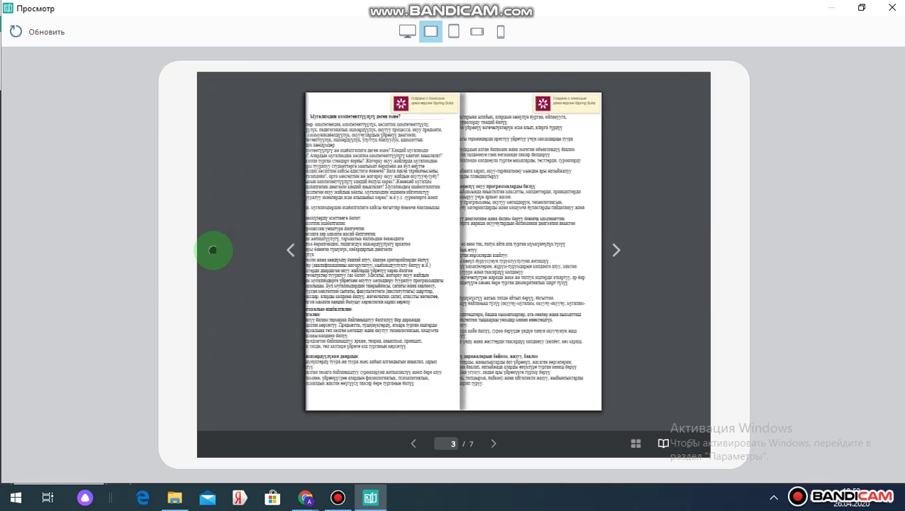
{"action": "left_click", "coordinate": [213, 250]}
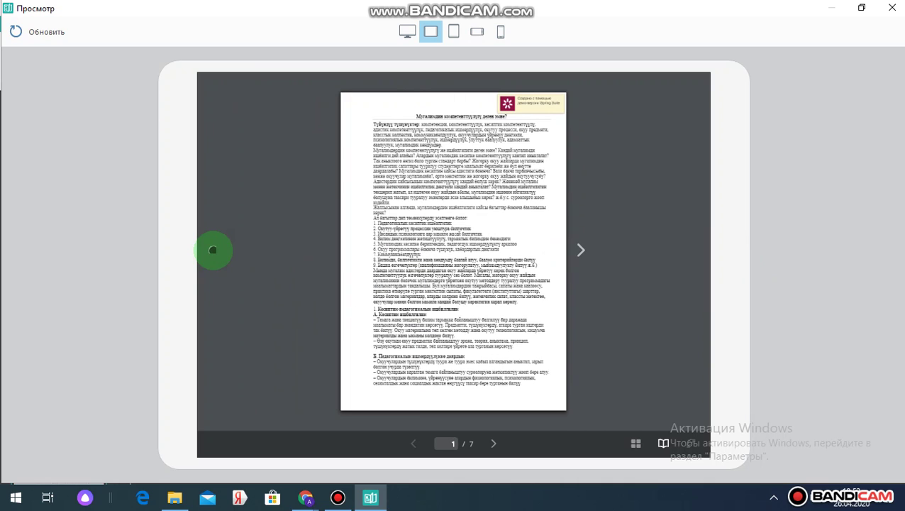
{"action": "left_click", "coordinate": [892, 8]}
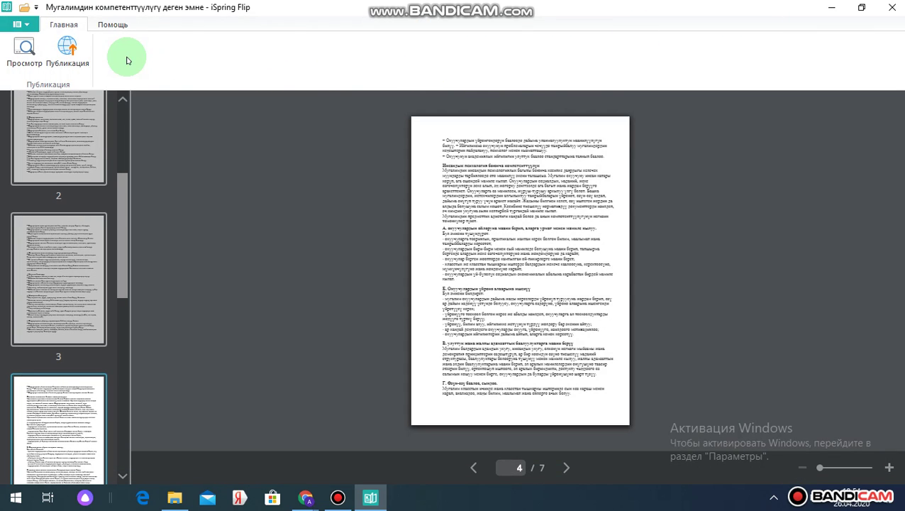
Start publishing the book in demo mode and set its destination to the folder on drive D that holds the earlier 6-класс book
{"action": "left_click", "coordinate": [66, 47]}
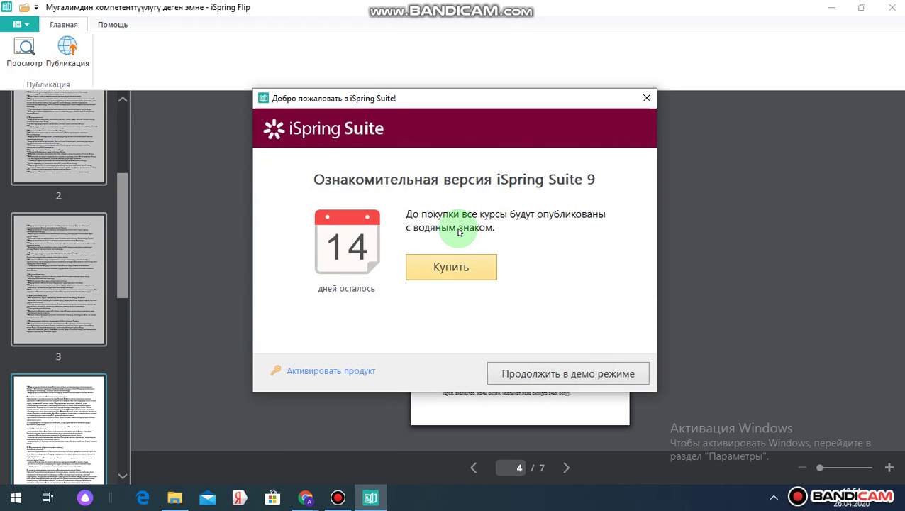
{"action": "left_click", "coordinate": [646, 98]}
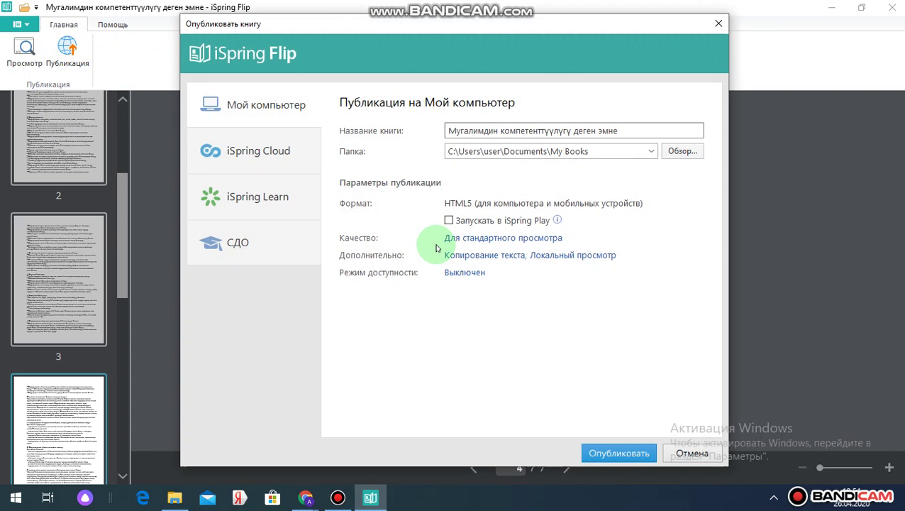
{"action": "left_click", "coordinate": [682, 150]}
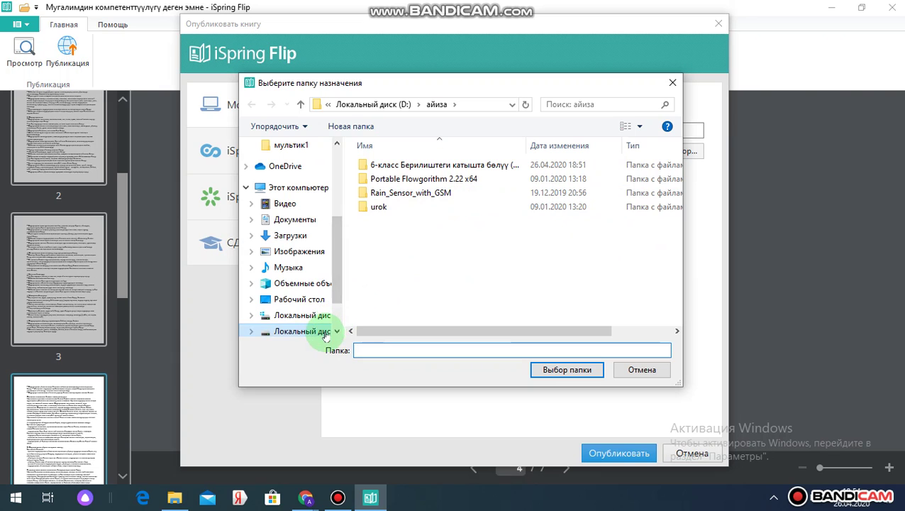
{"action": "scroll", "coordinate": [338, 332], "scroll_direction": "down", "scroll_amount": 1}
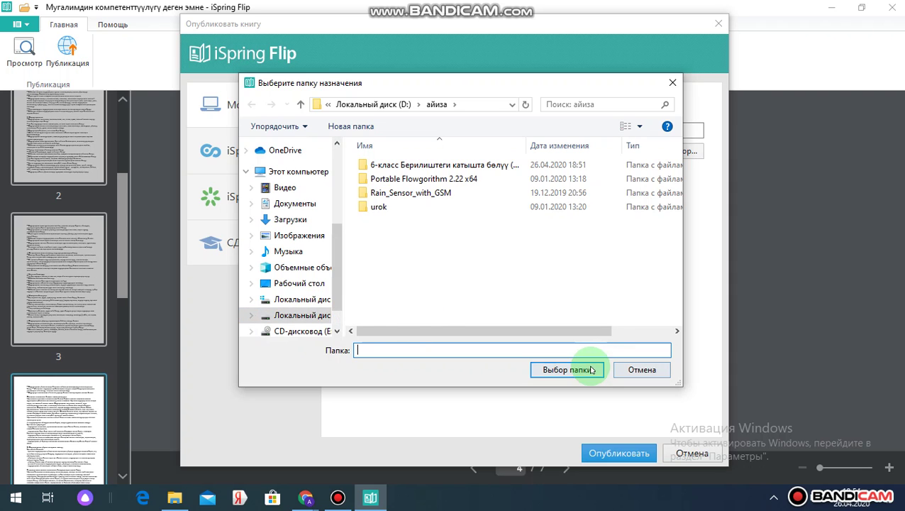
{"action": "left_click", "coordinate": [316, 319]}
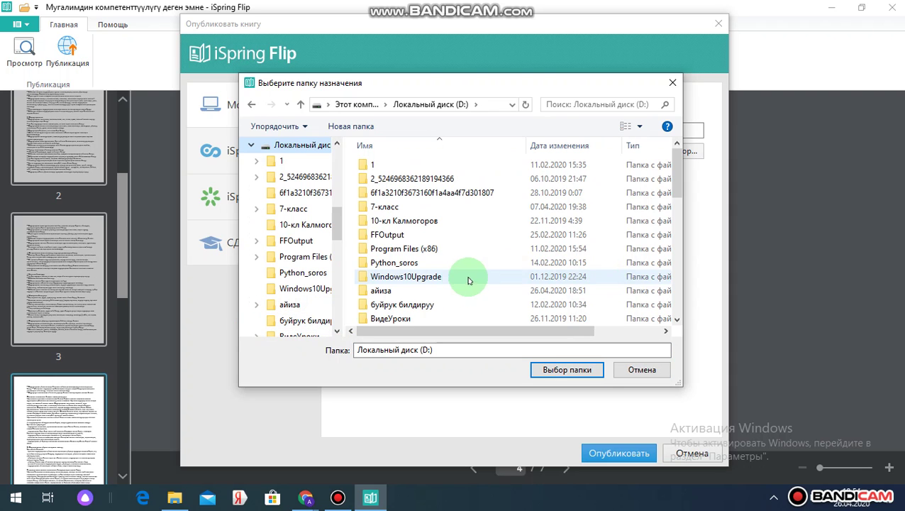
{"action": "left_click", "coordinate": [421, 291]}
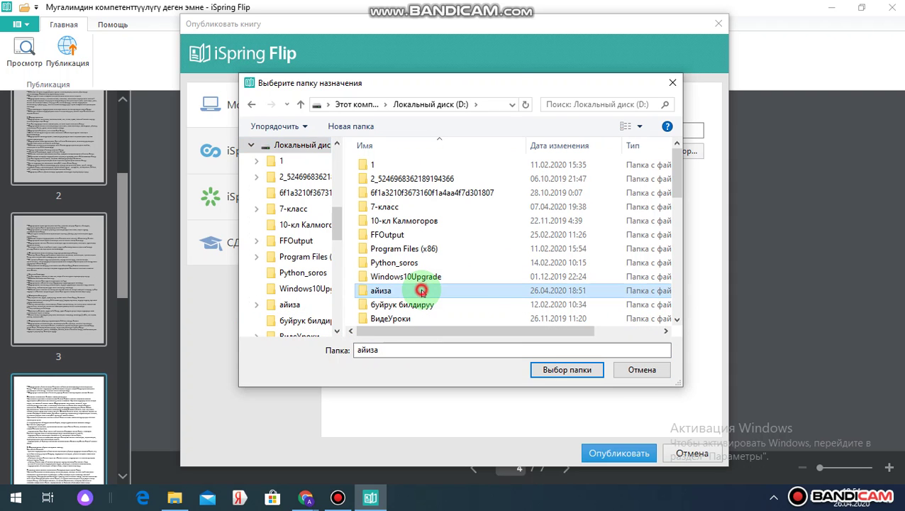
{"action": "left_click", "coordinate": [572, 372]}
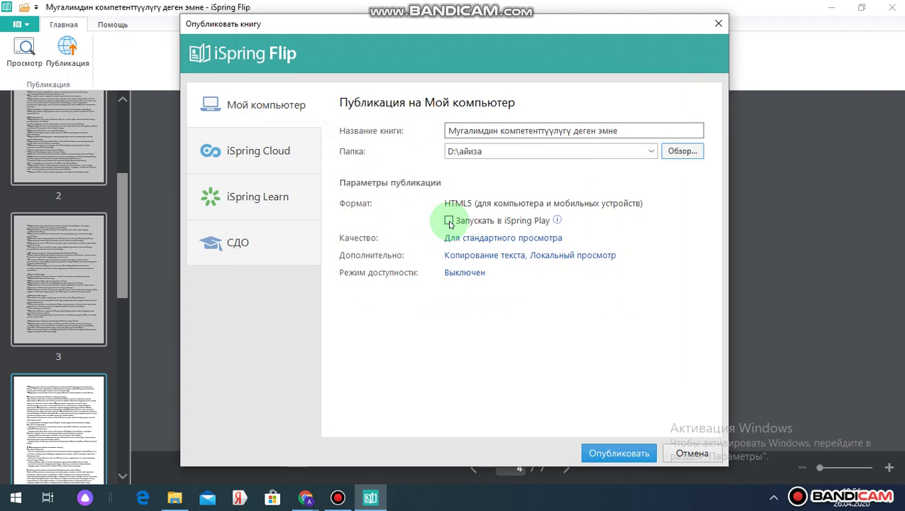